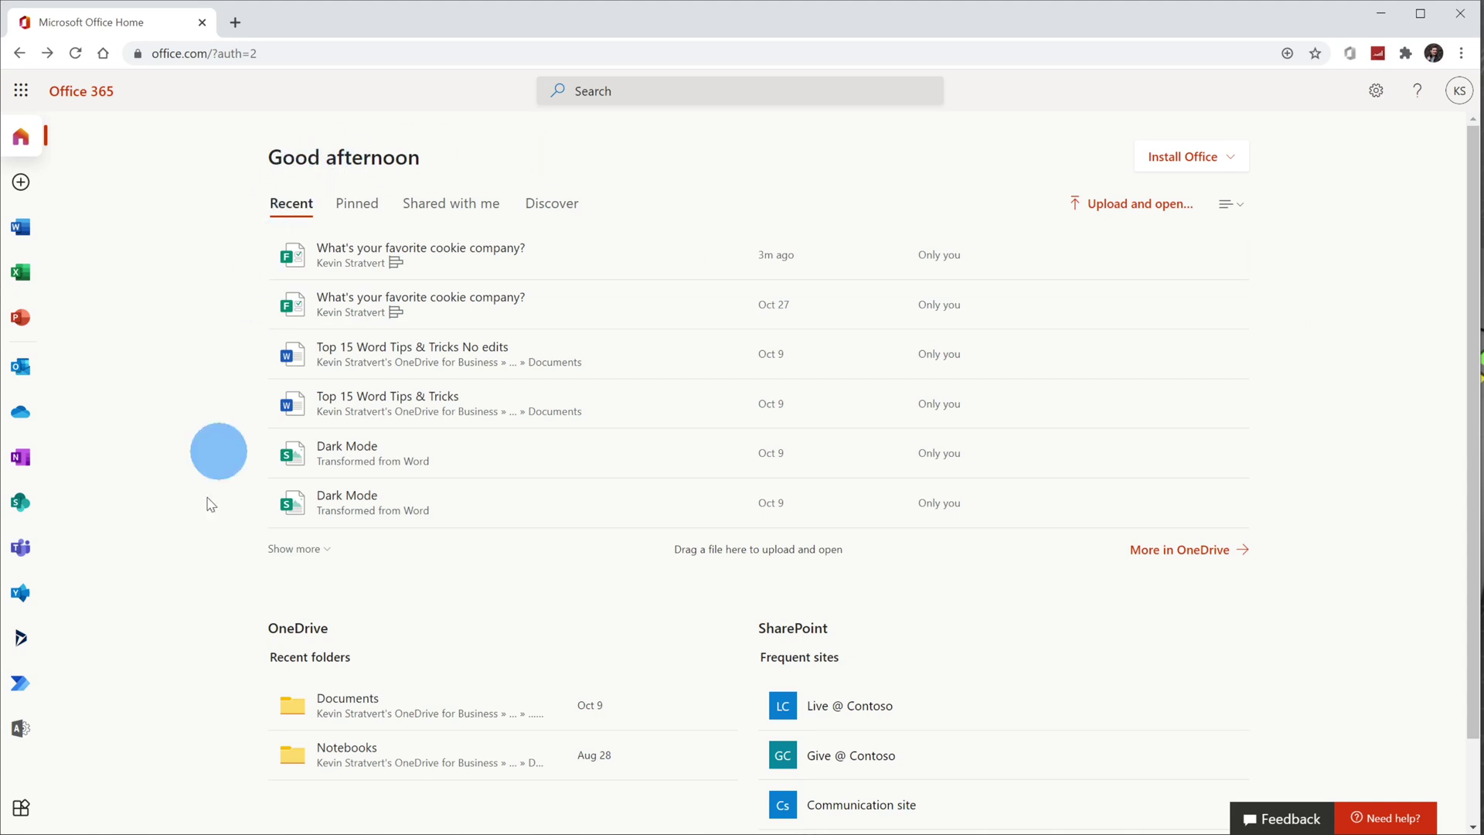
Open Microsoft Forms in a new tab from the Office 365 All apps list
click(19, 813)
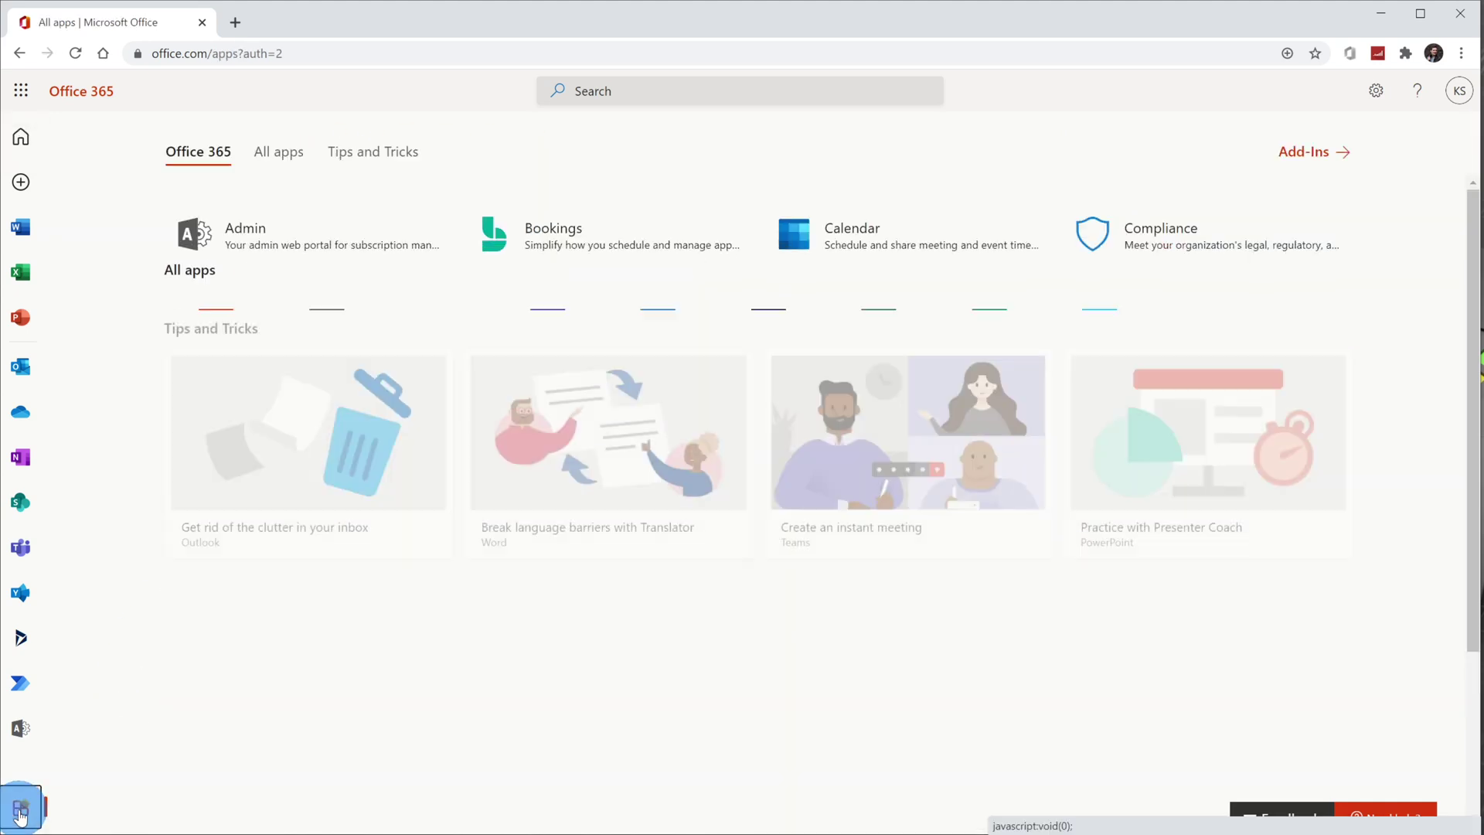
click(875, 307)
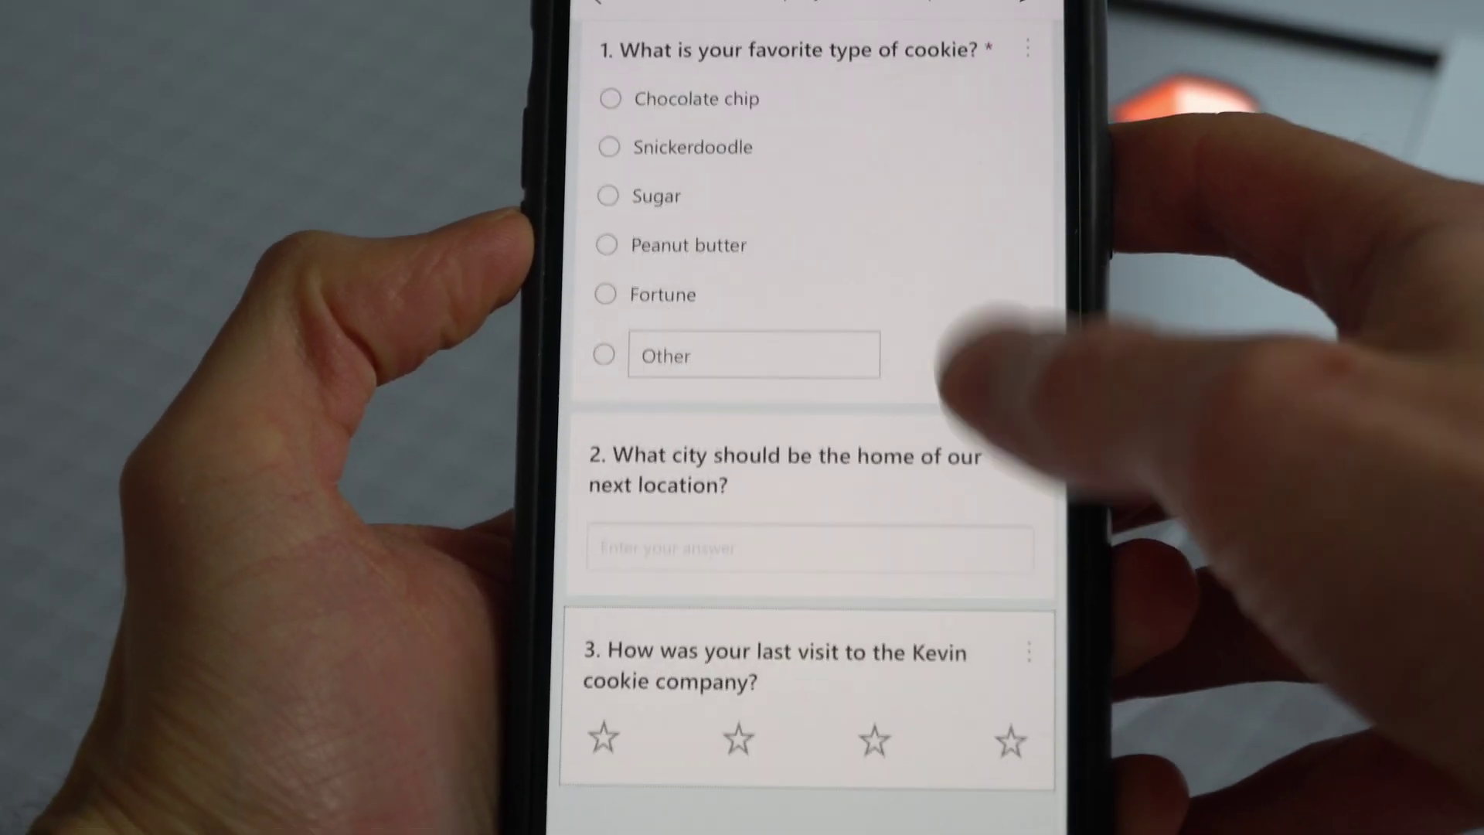
Preview the phone survey's question types, then open question 3's star rating for editing
scroll(966, 371, up, 3)
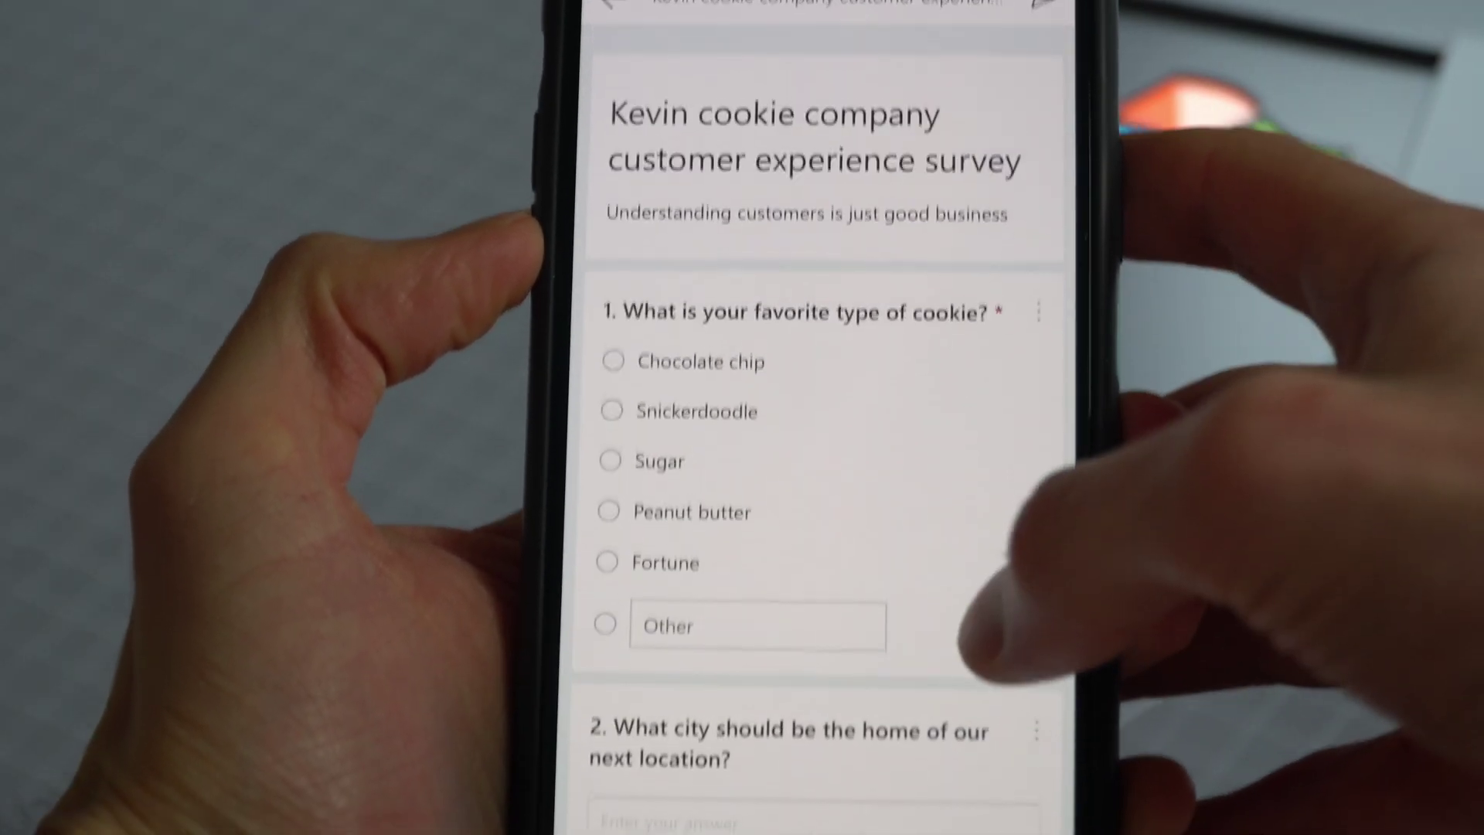
scroll(977, 611, down, 3)
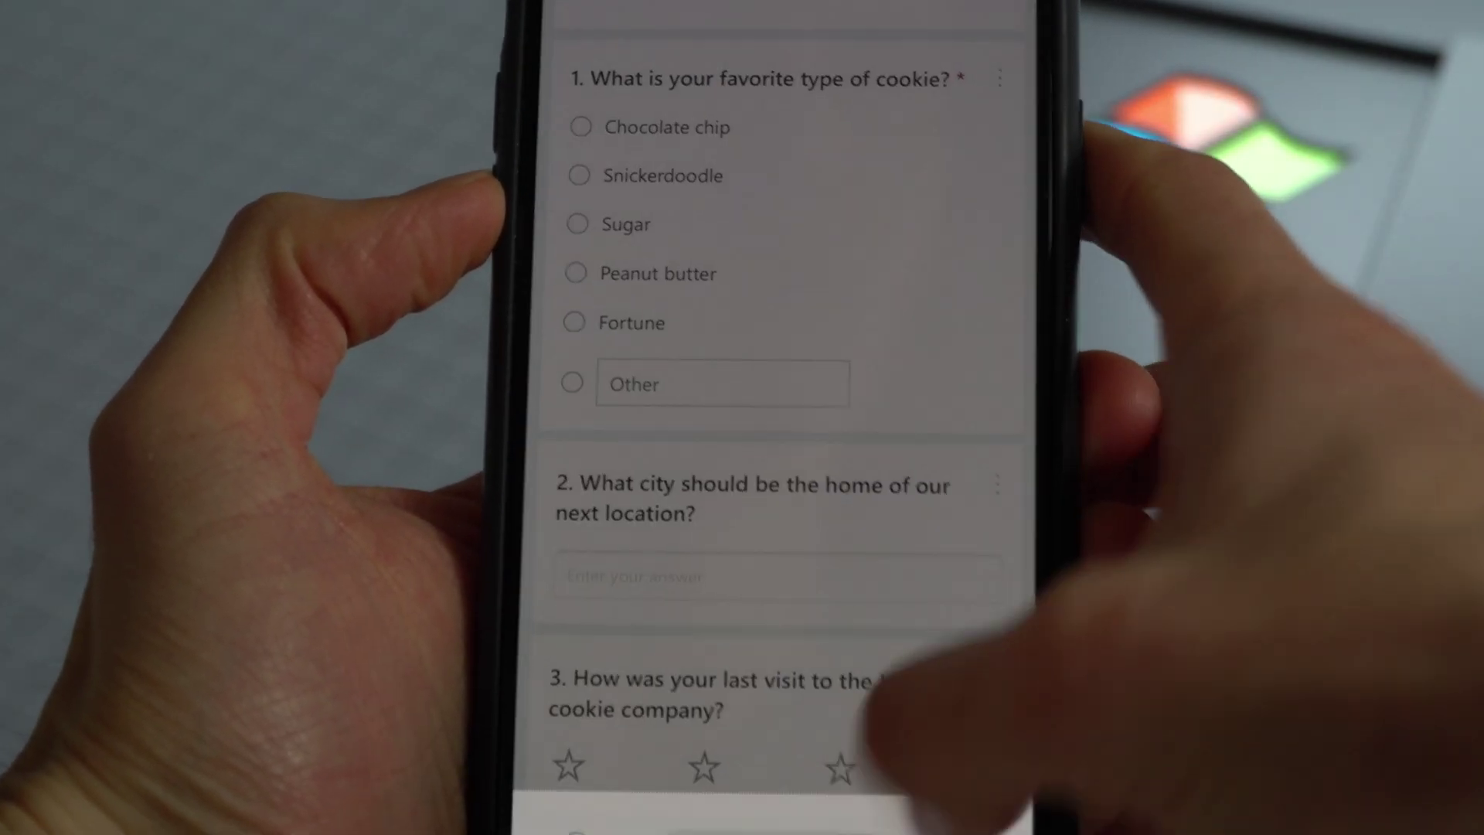
click(850, 796)
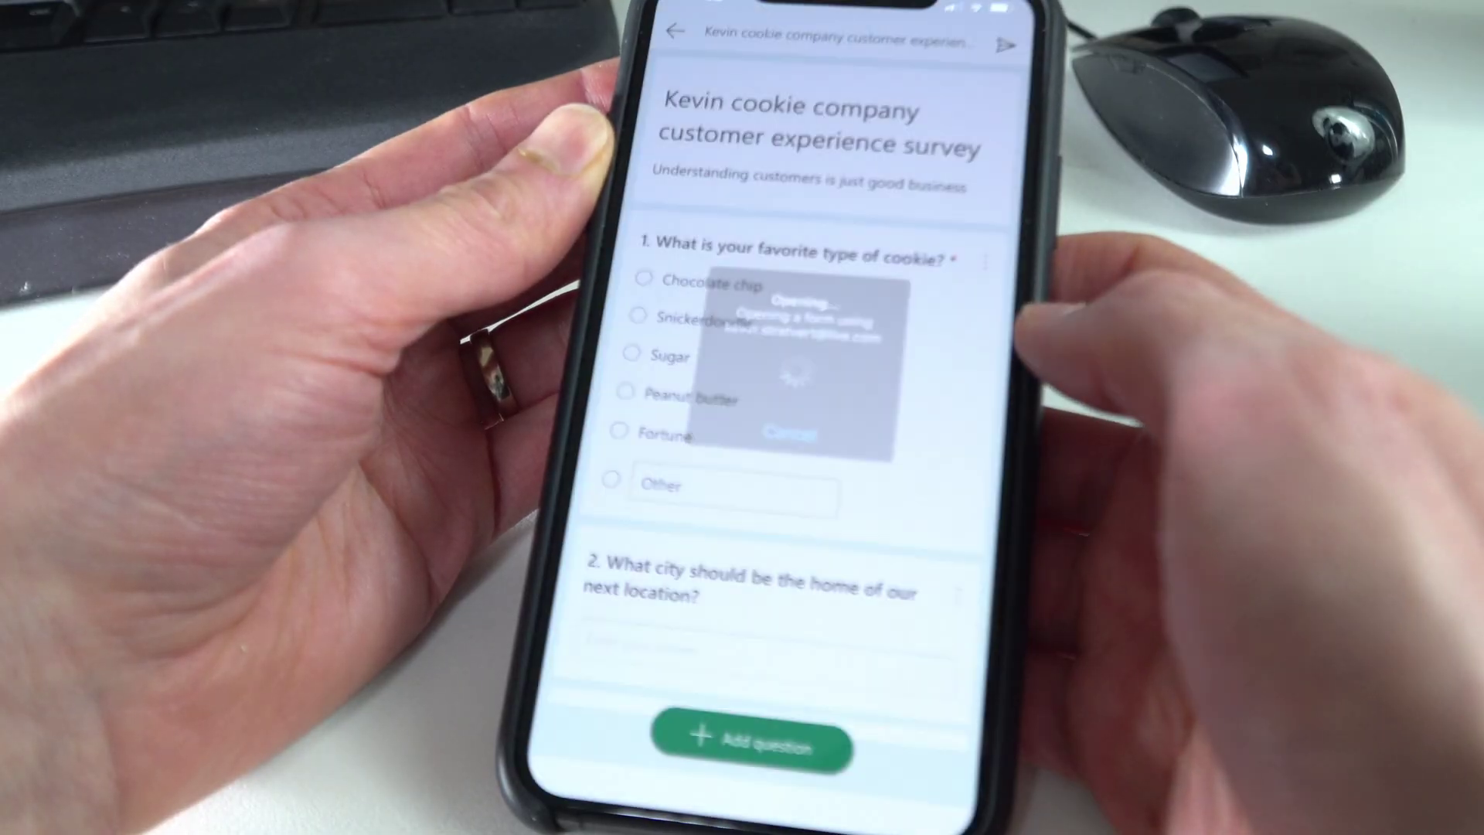
scroll(797, 387, down, 3)
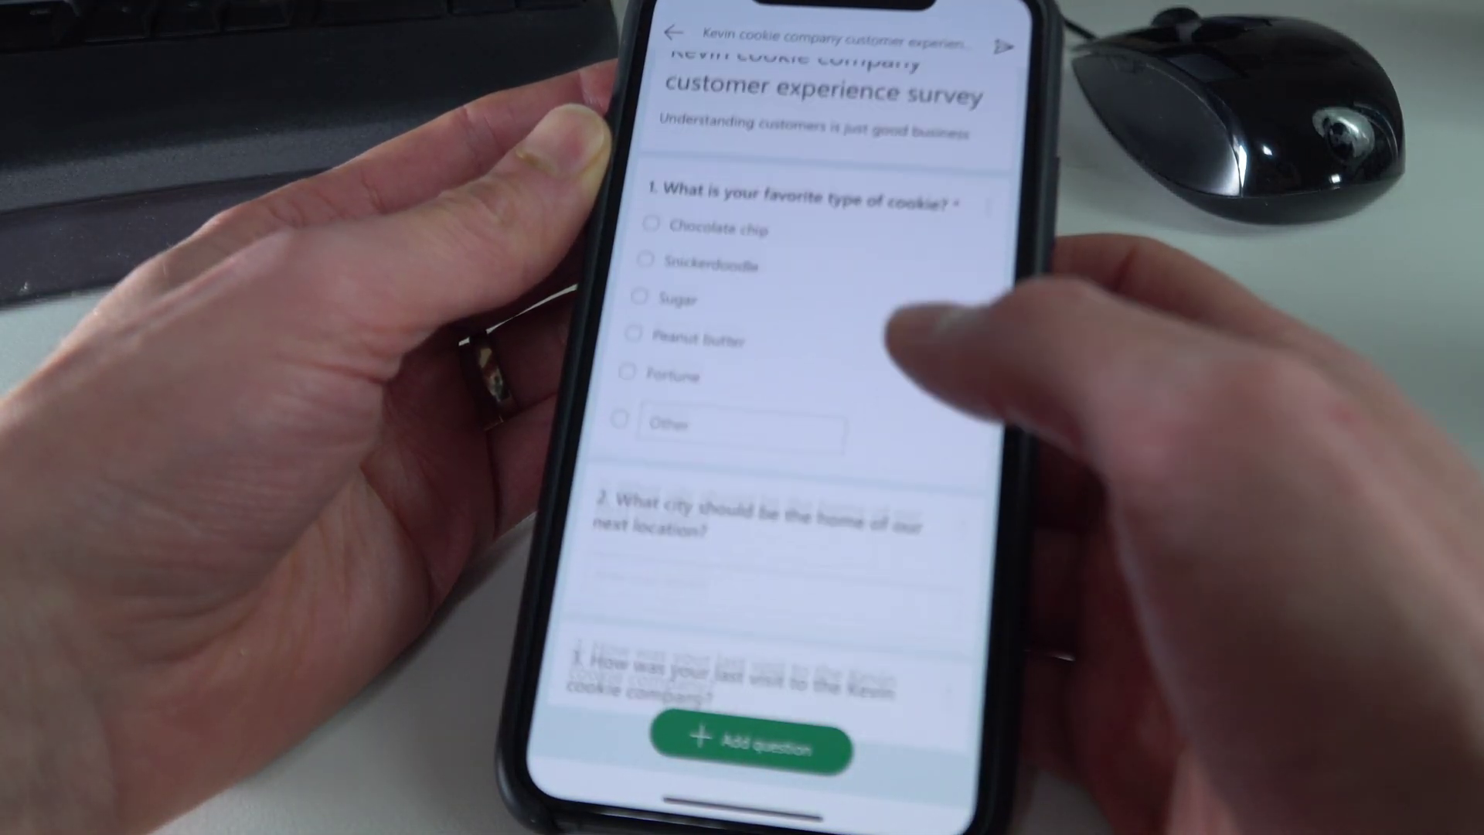
click(780, 542)
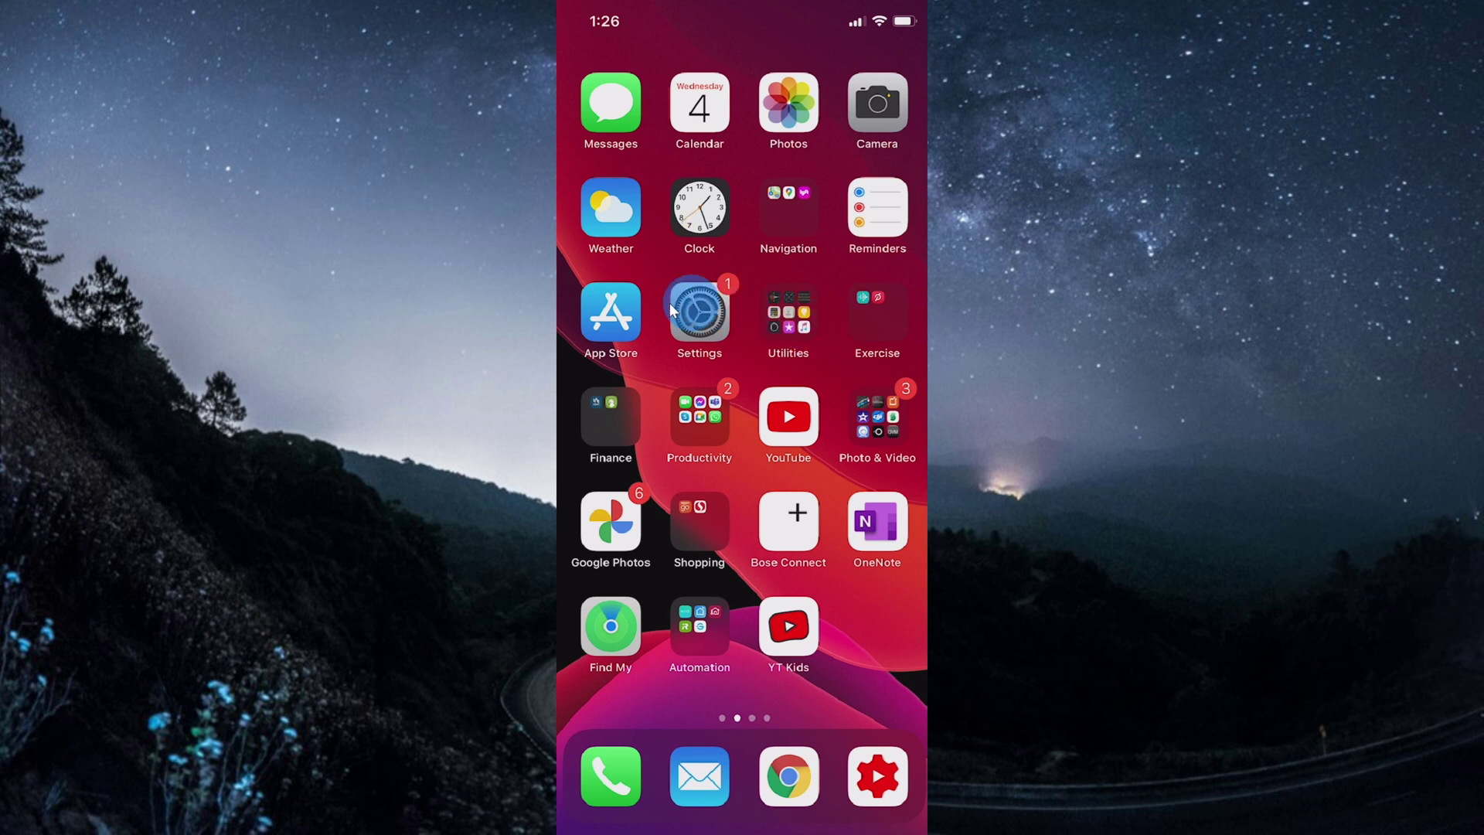
Search the App Store for microsoft office and launch the installed Microsoft Office app
click(613, 313)
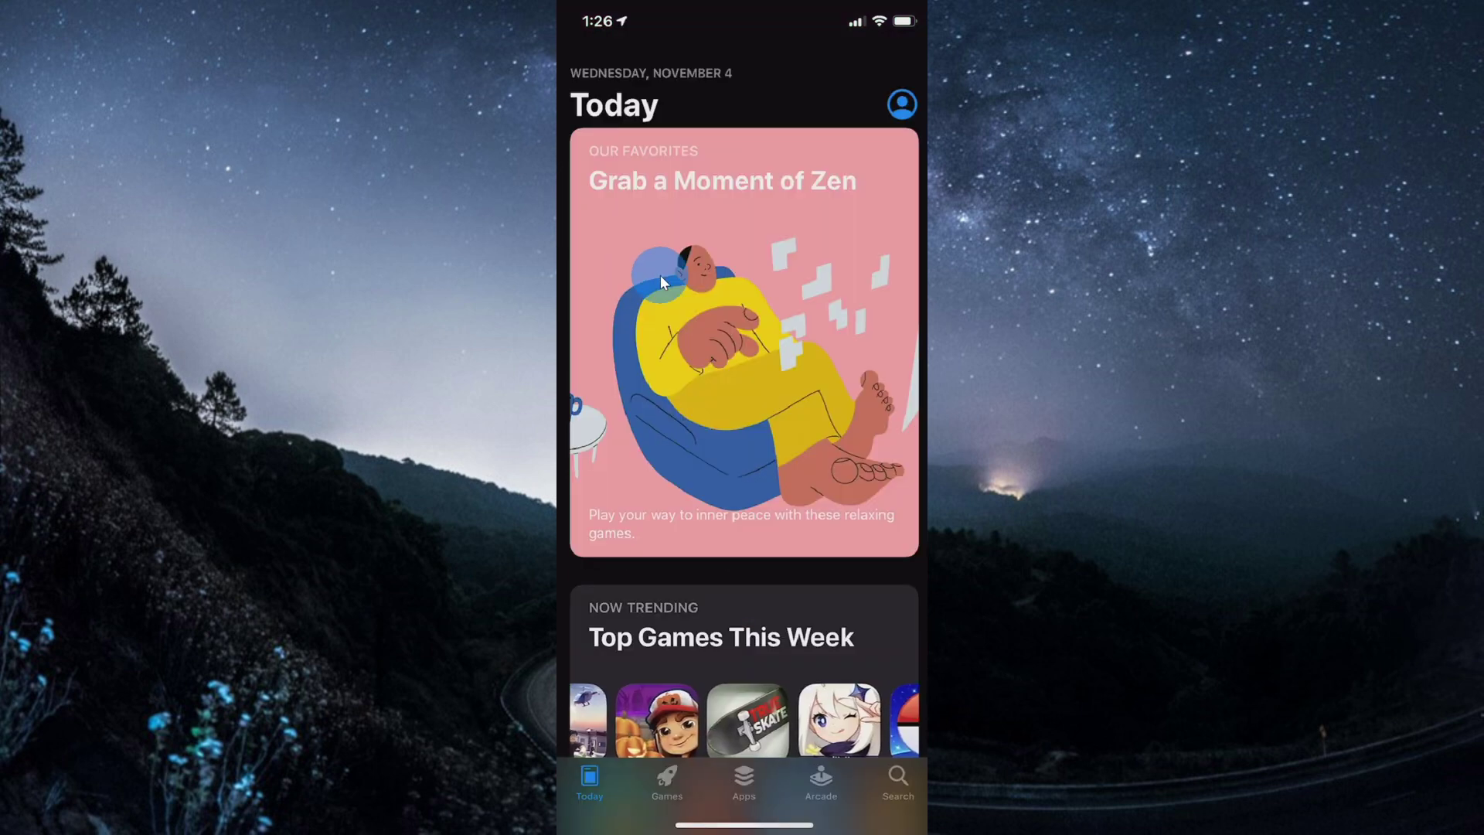
click(895, 789)
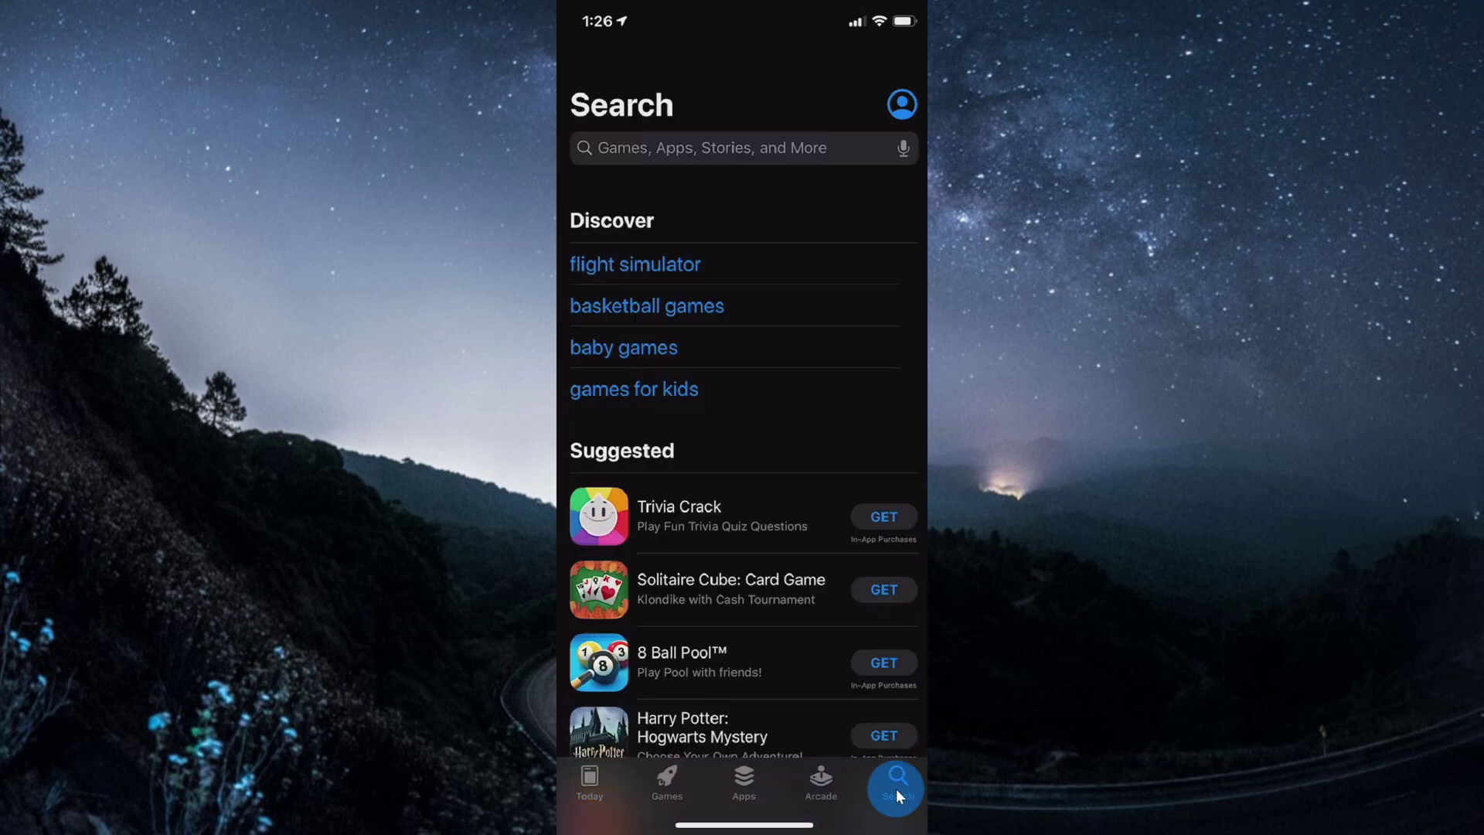
click(711, 83)
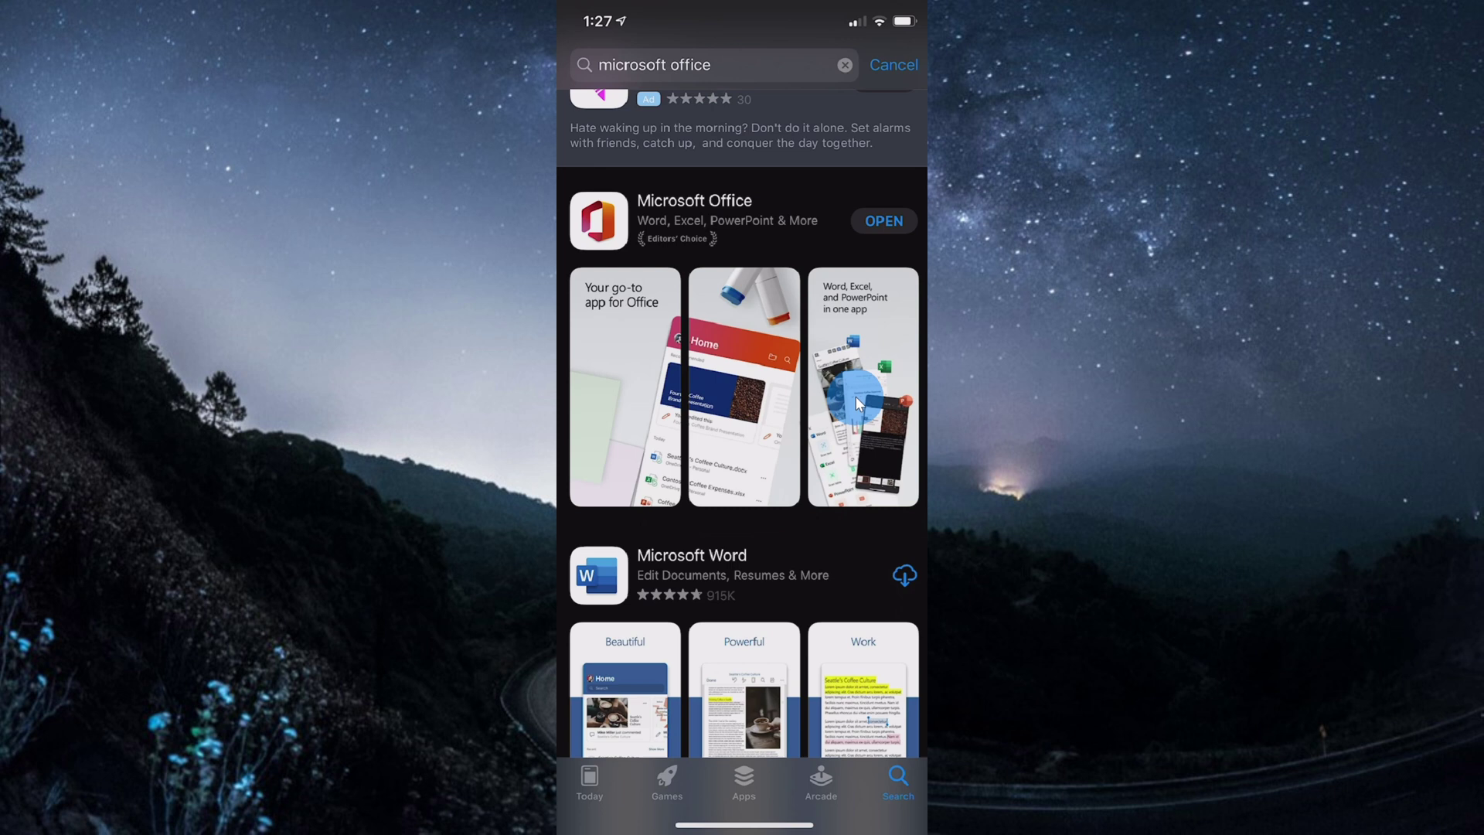
click(868, 222)
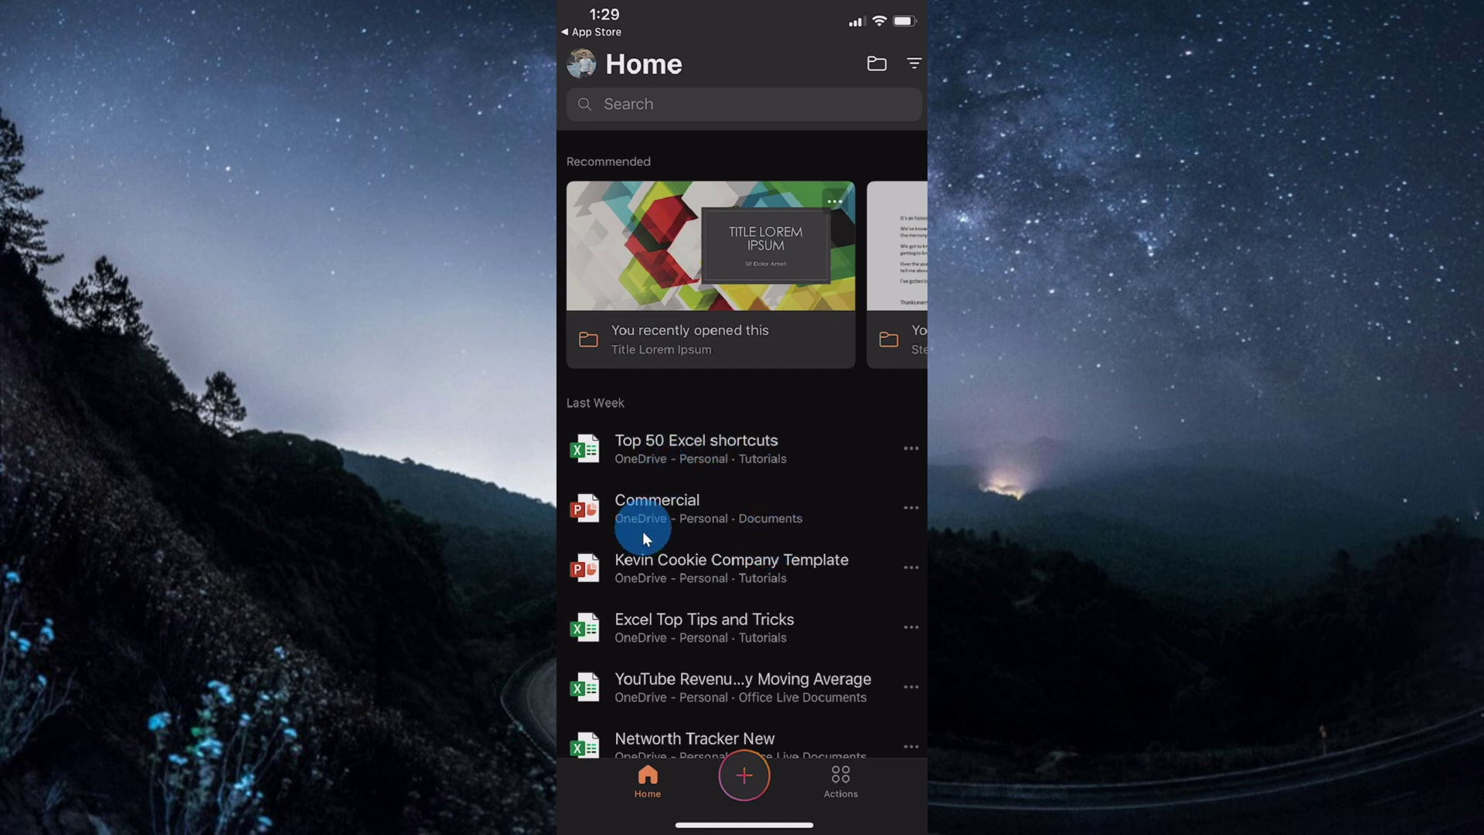
scroll(643, 531, down, 3)
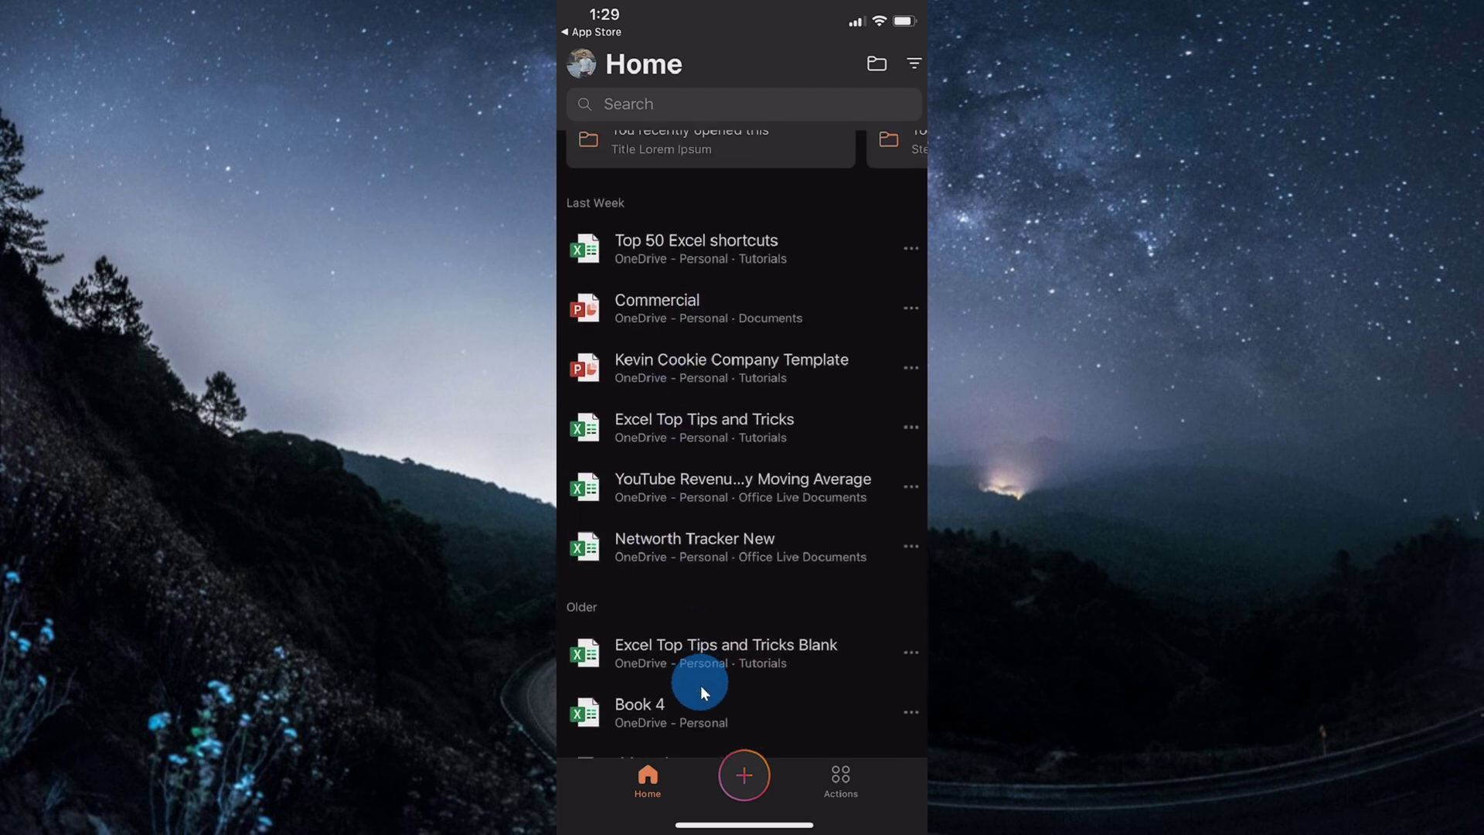
scroll(722, 541, up, 5)
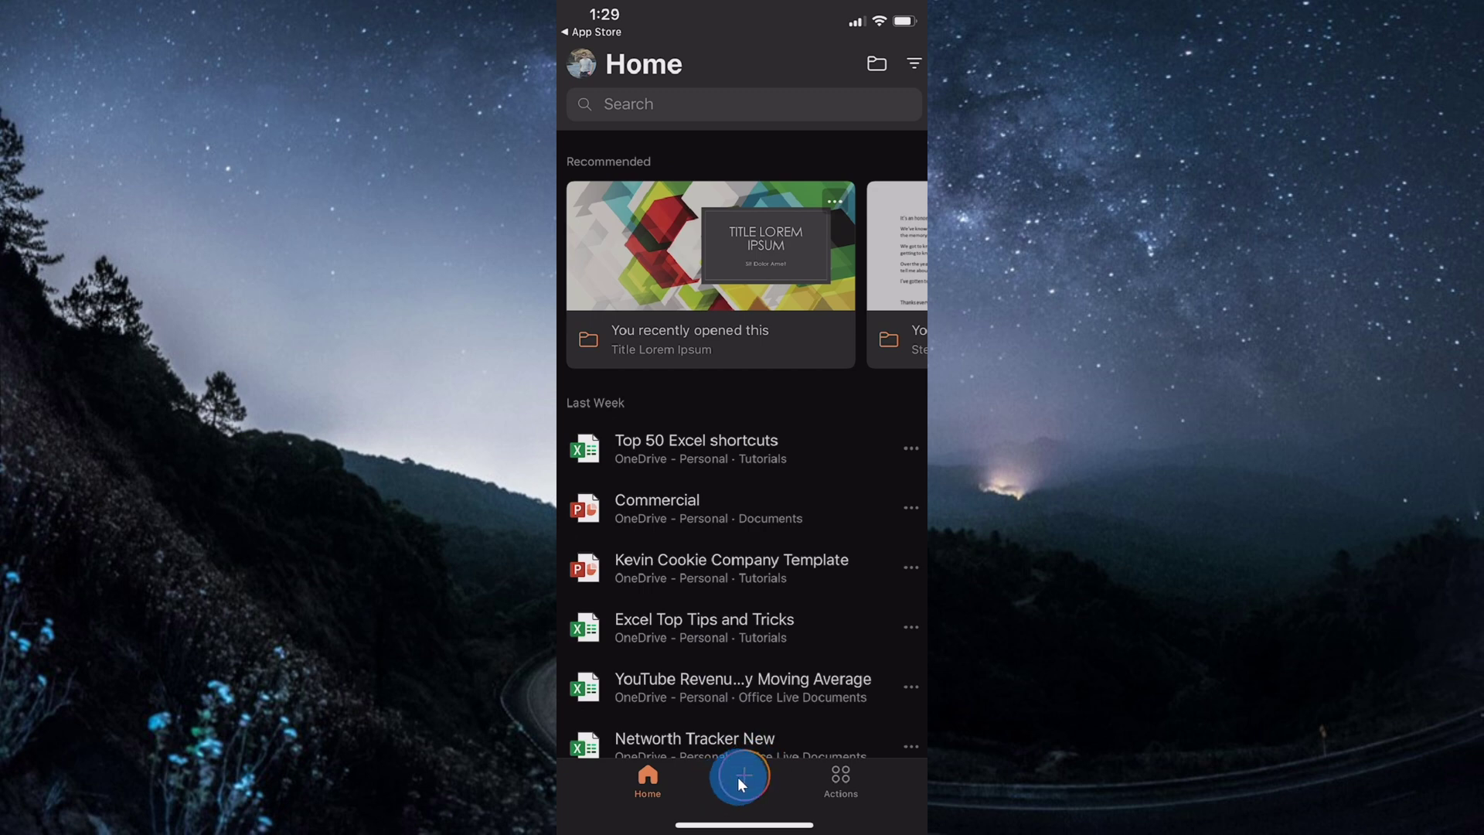
click(740, 775)
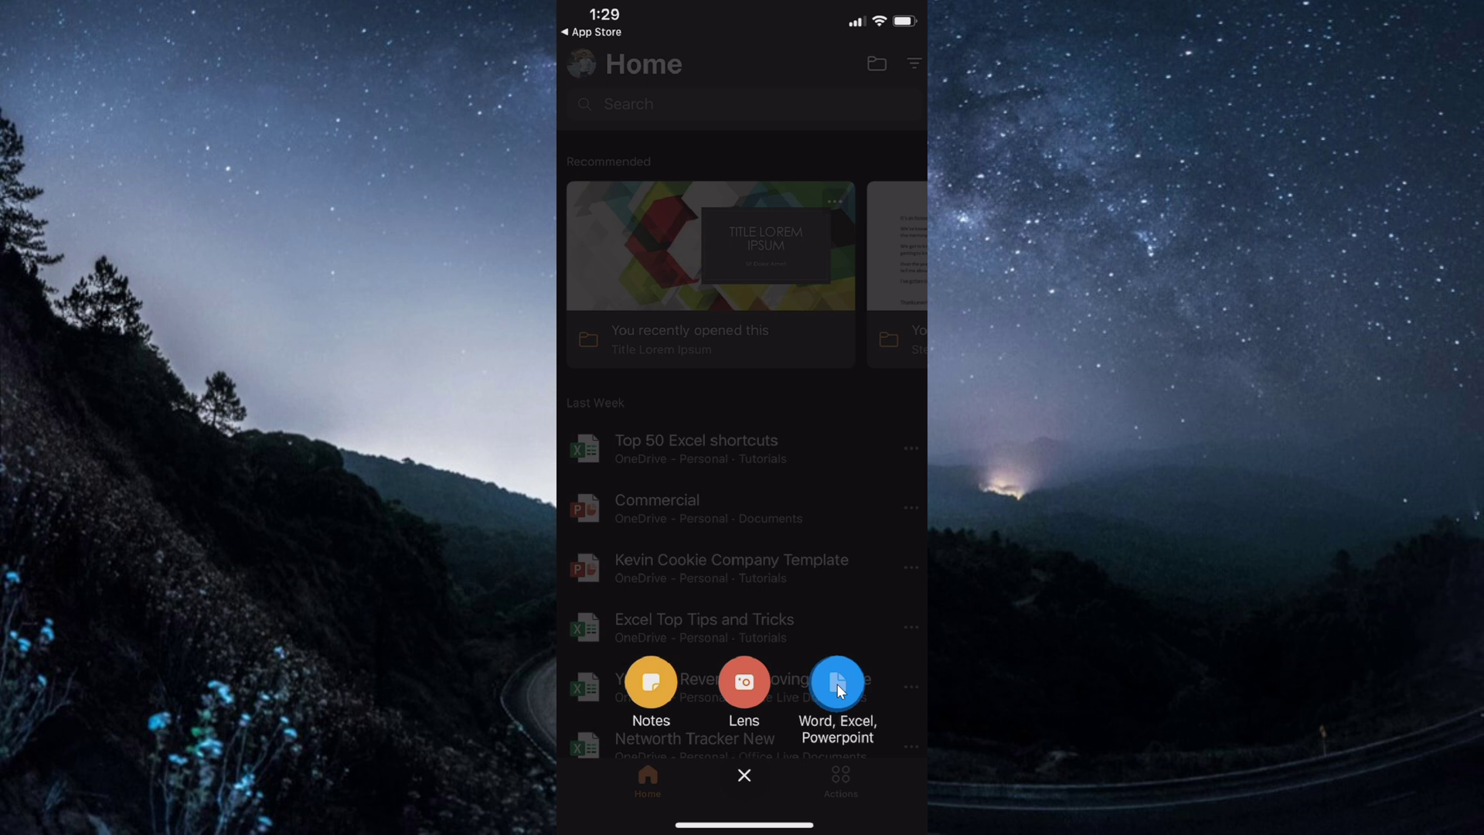
click(837, 685)
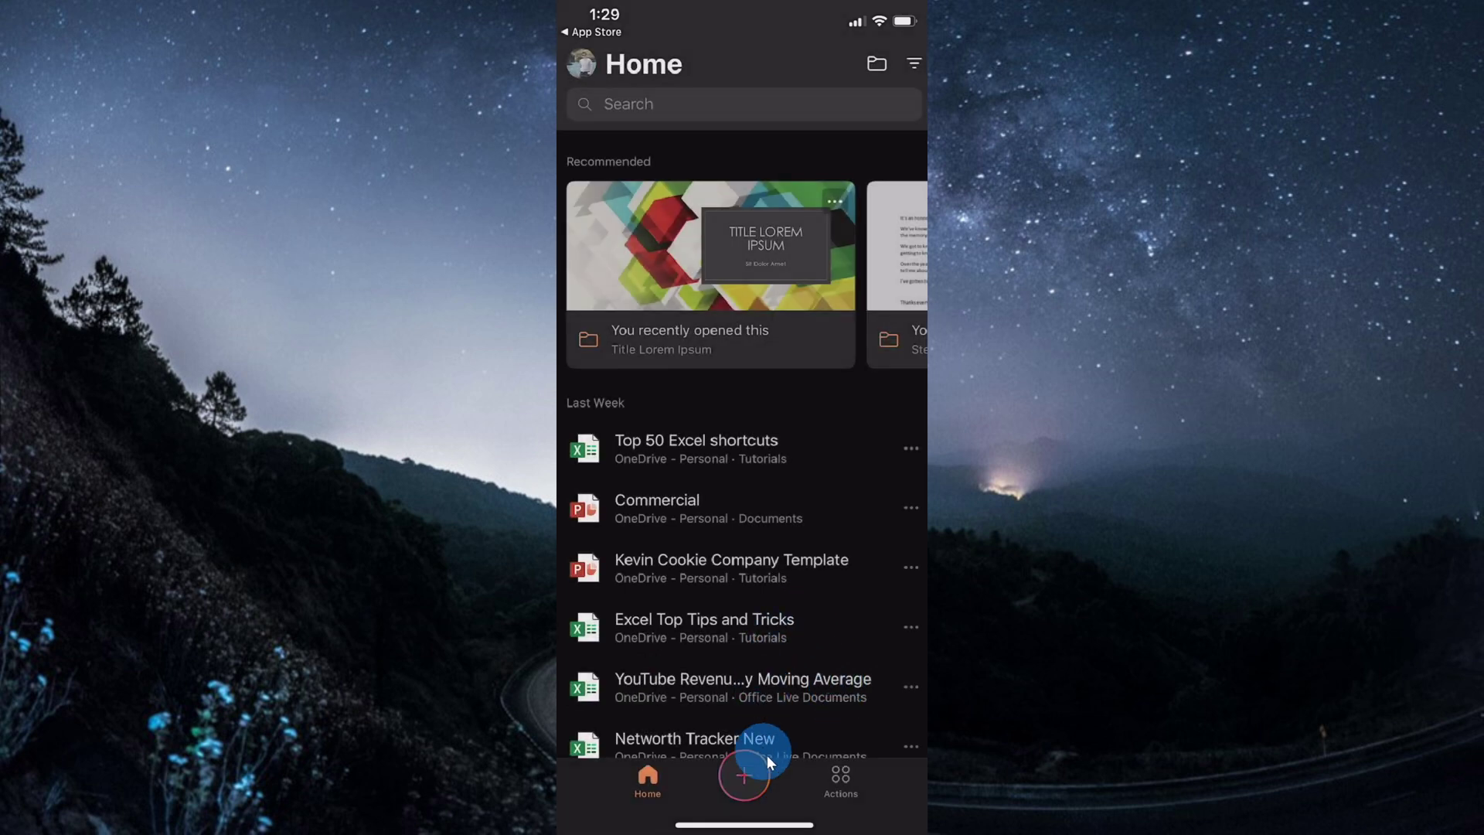
Go to the Actions page and scroll down to Create a Form under More actions
click(853, 771)
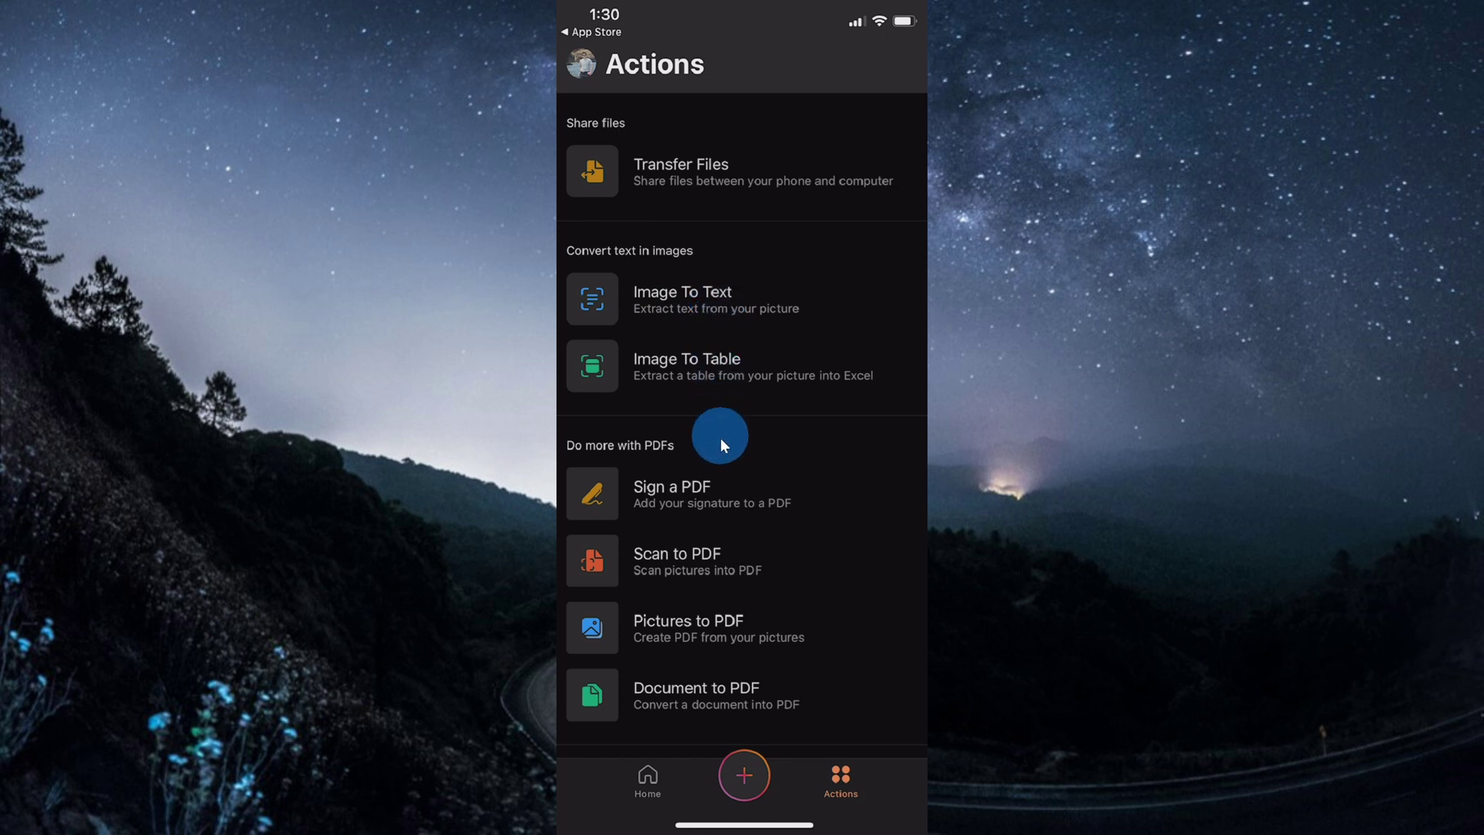
scroll(722, 479, down, 3)
scroll(729, 576, down, 3)
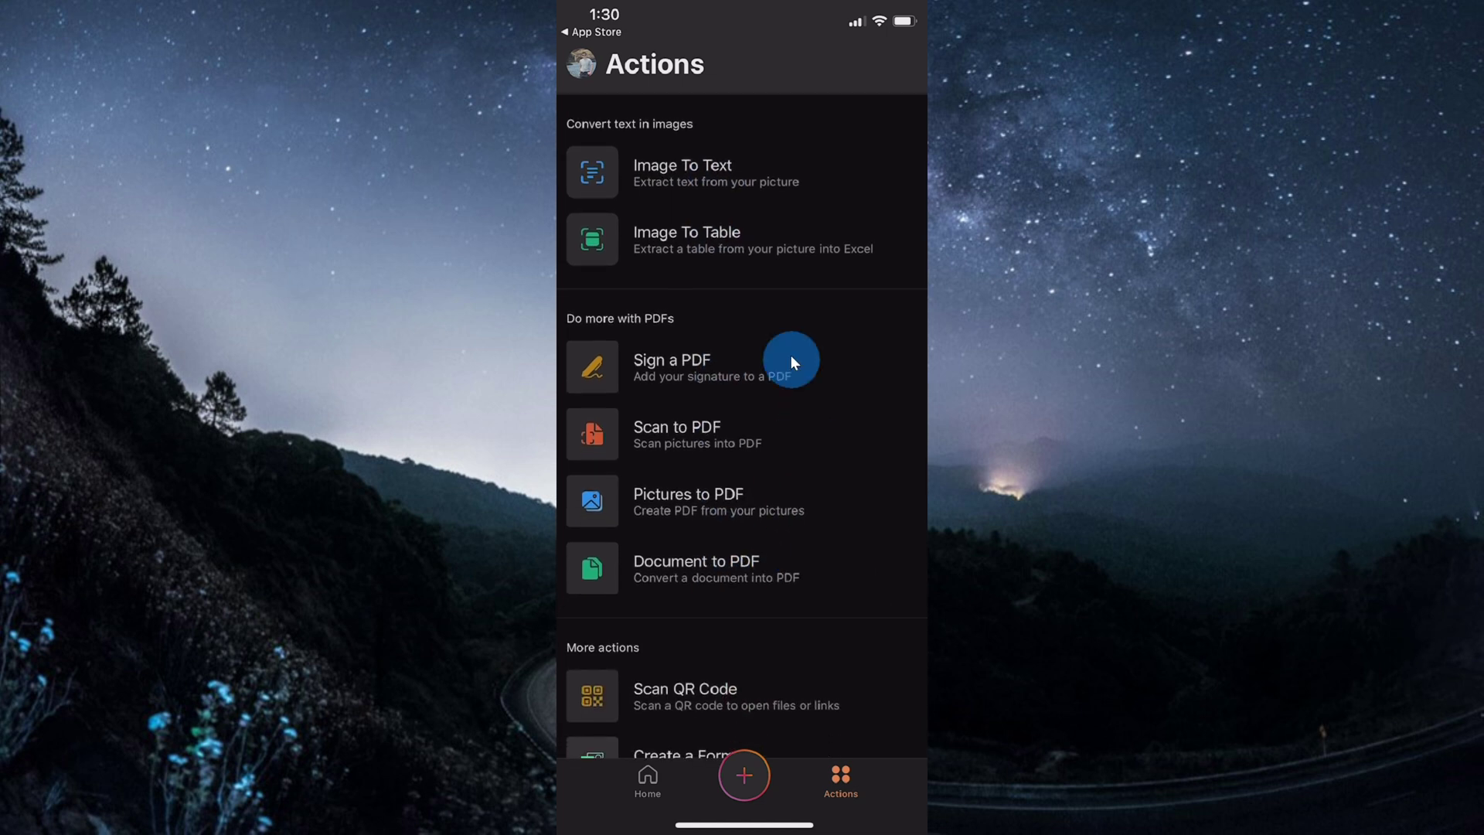
scroll(682, 549, down, 2)
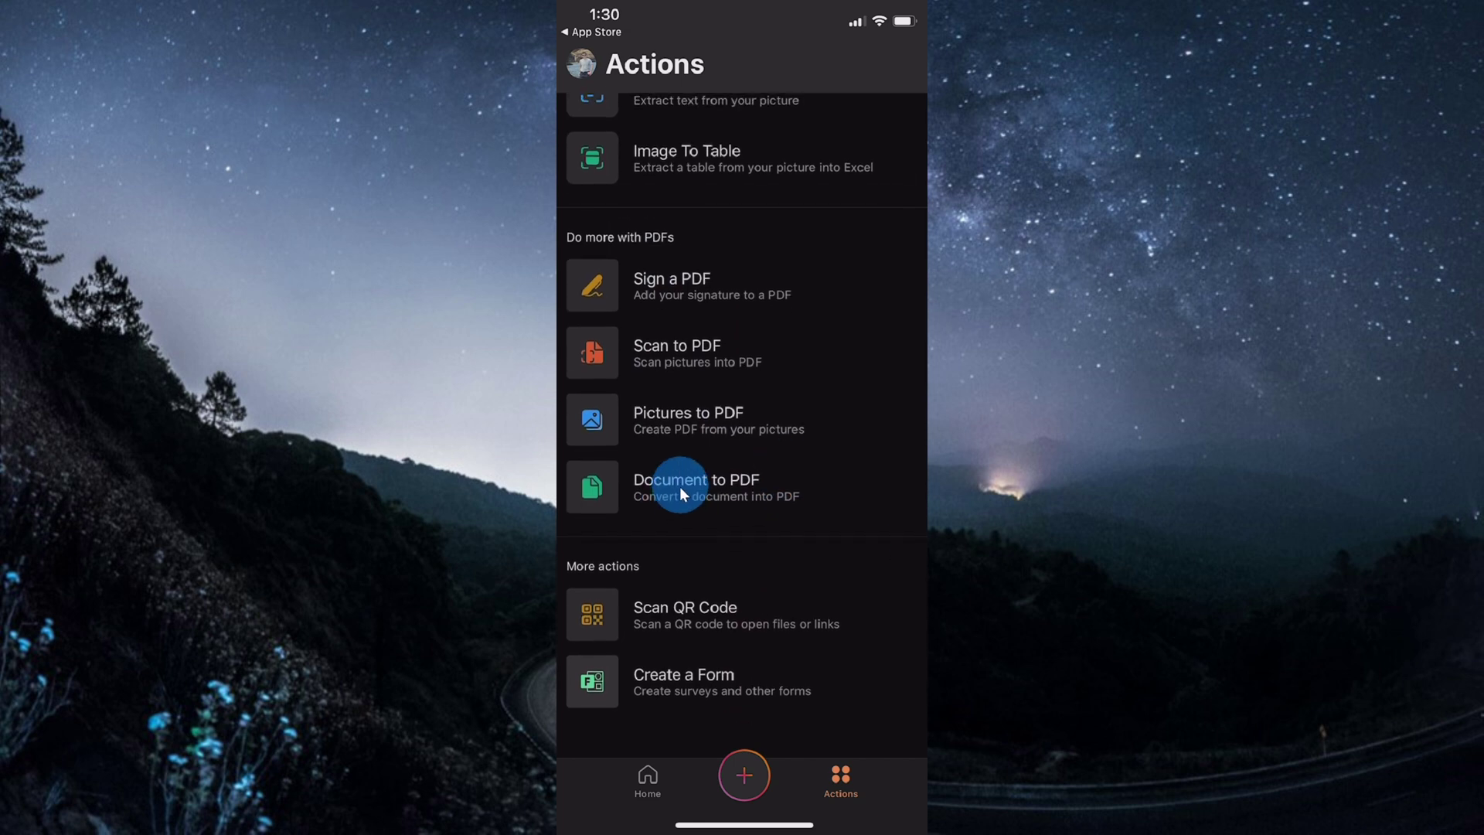
Create a blank form and start editing its Untitled form title
click(672, 692)
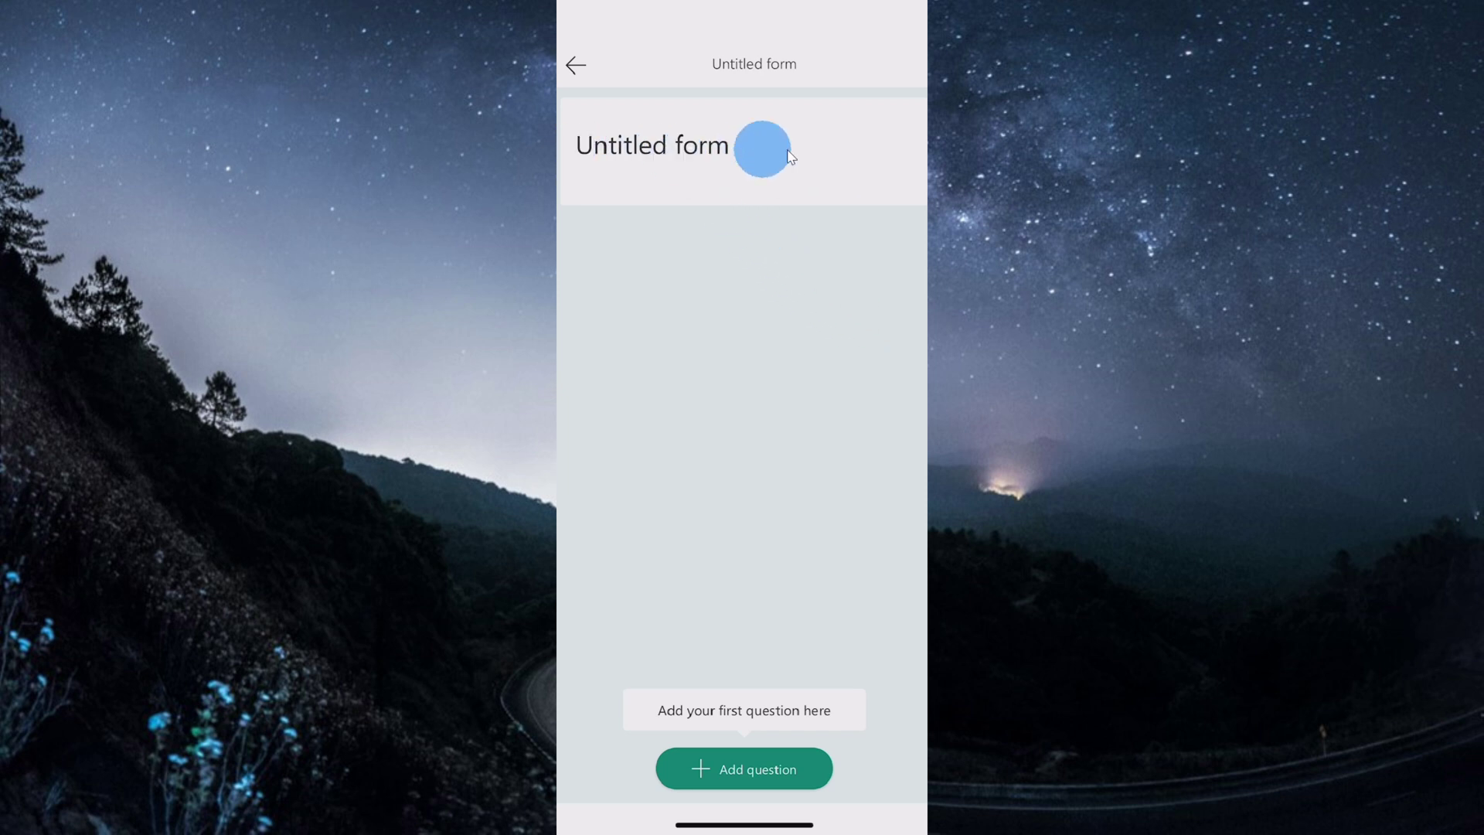
click(650, 156)
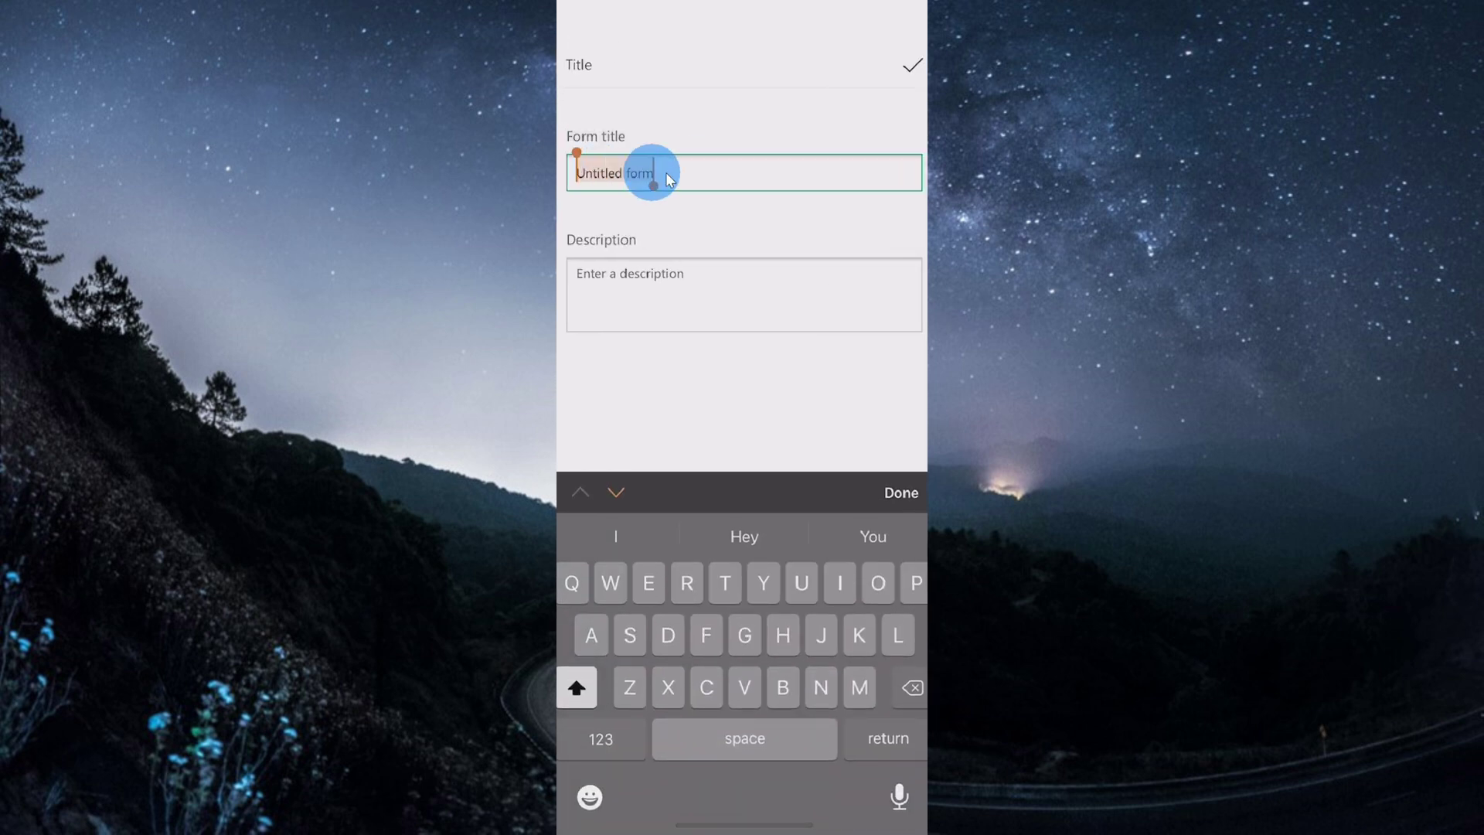
Title the form 'Kevin cookie company customer experience survey', described 'Understanding customers is just good business'
text(Kevin cookie company customer experience survey)
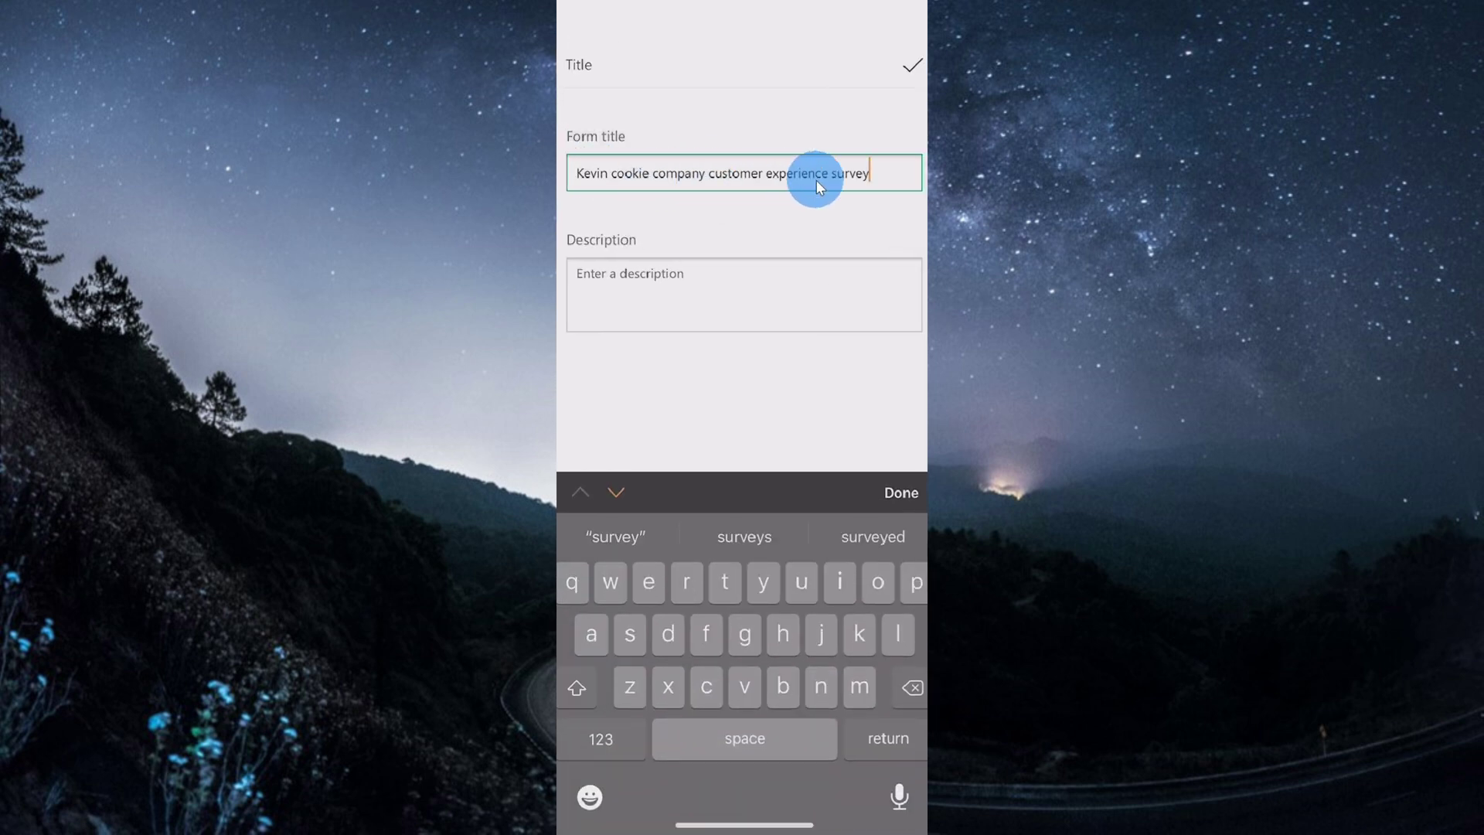
click(650, 286)
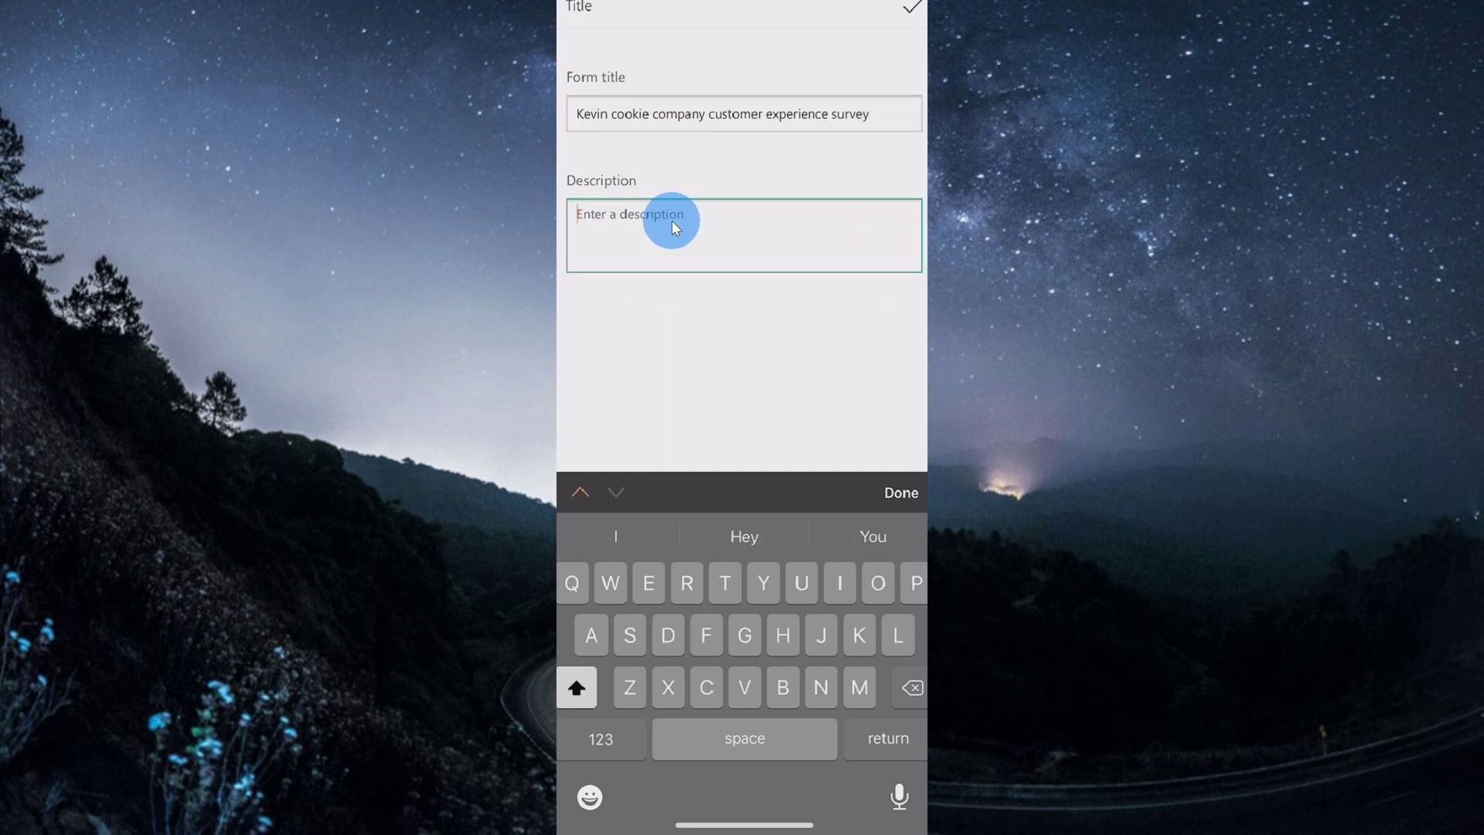
text(Understanding customers is just good business)
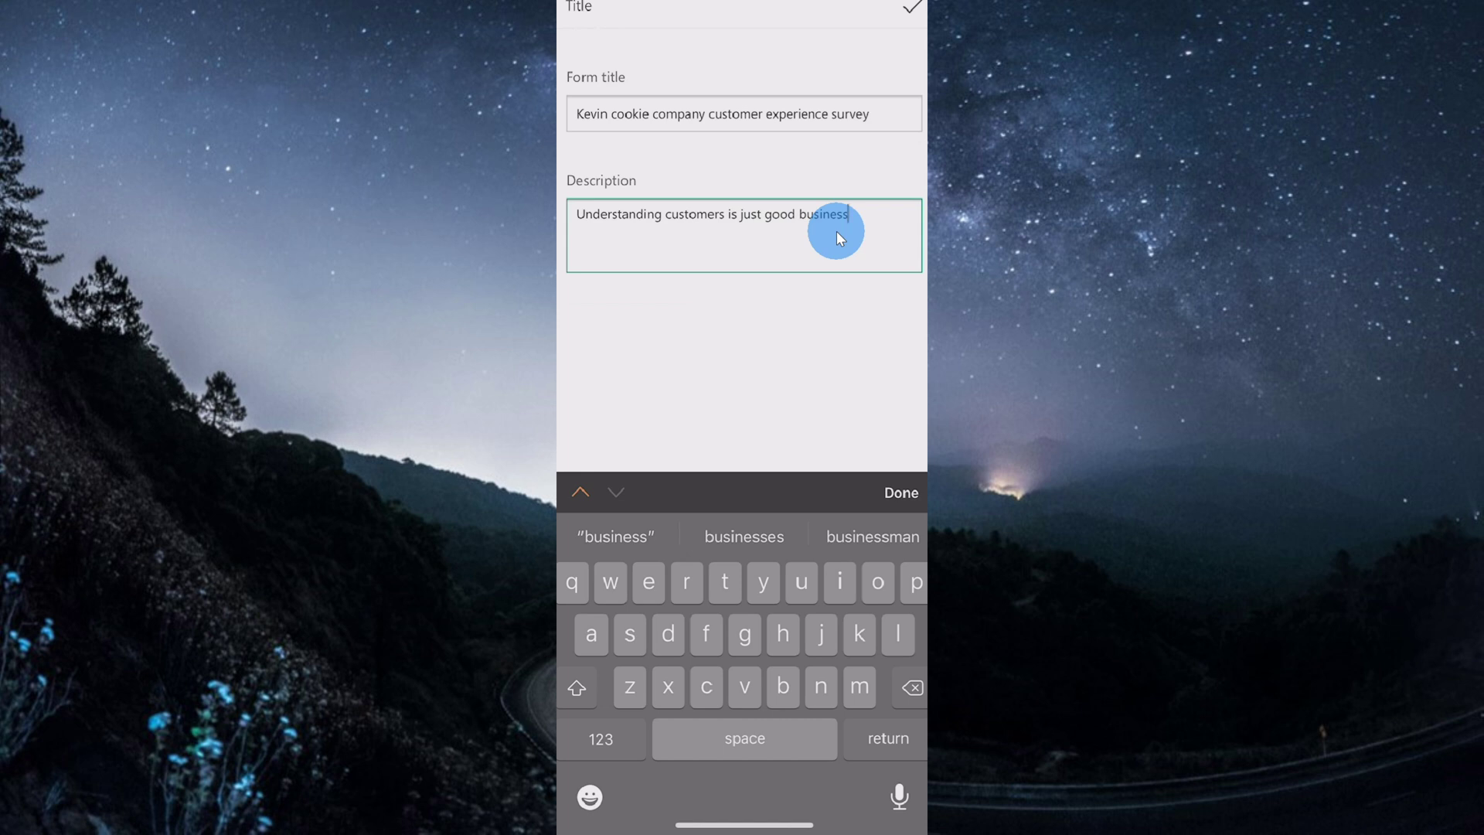
click(895, 493)
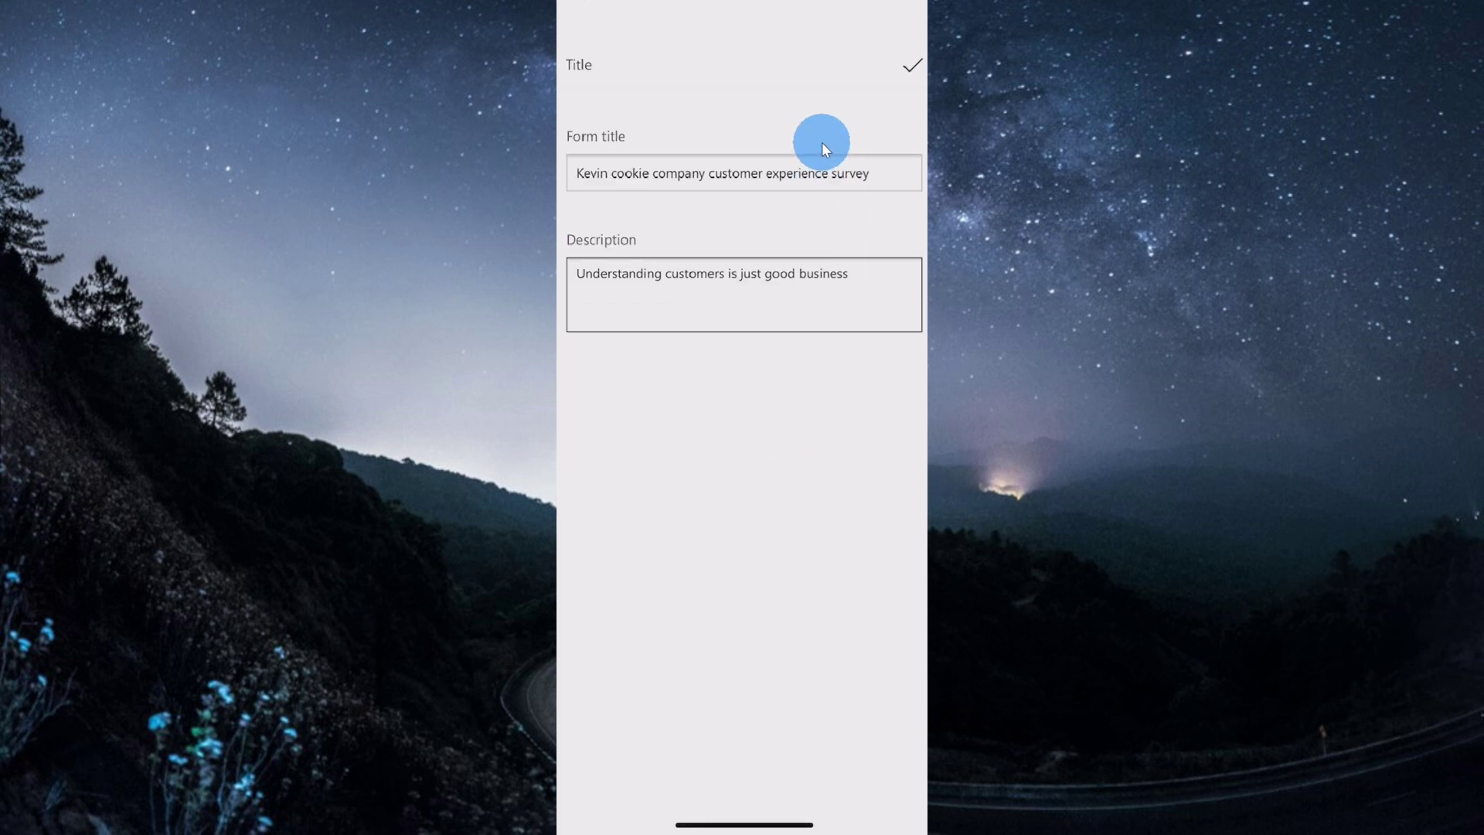
Save the title and description, browse the Question ideas list, and close it without adding any
click(913, 87)
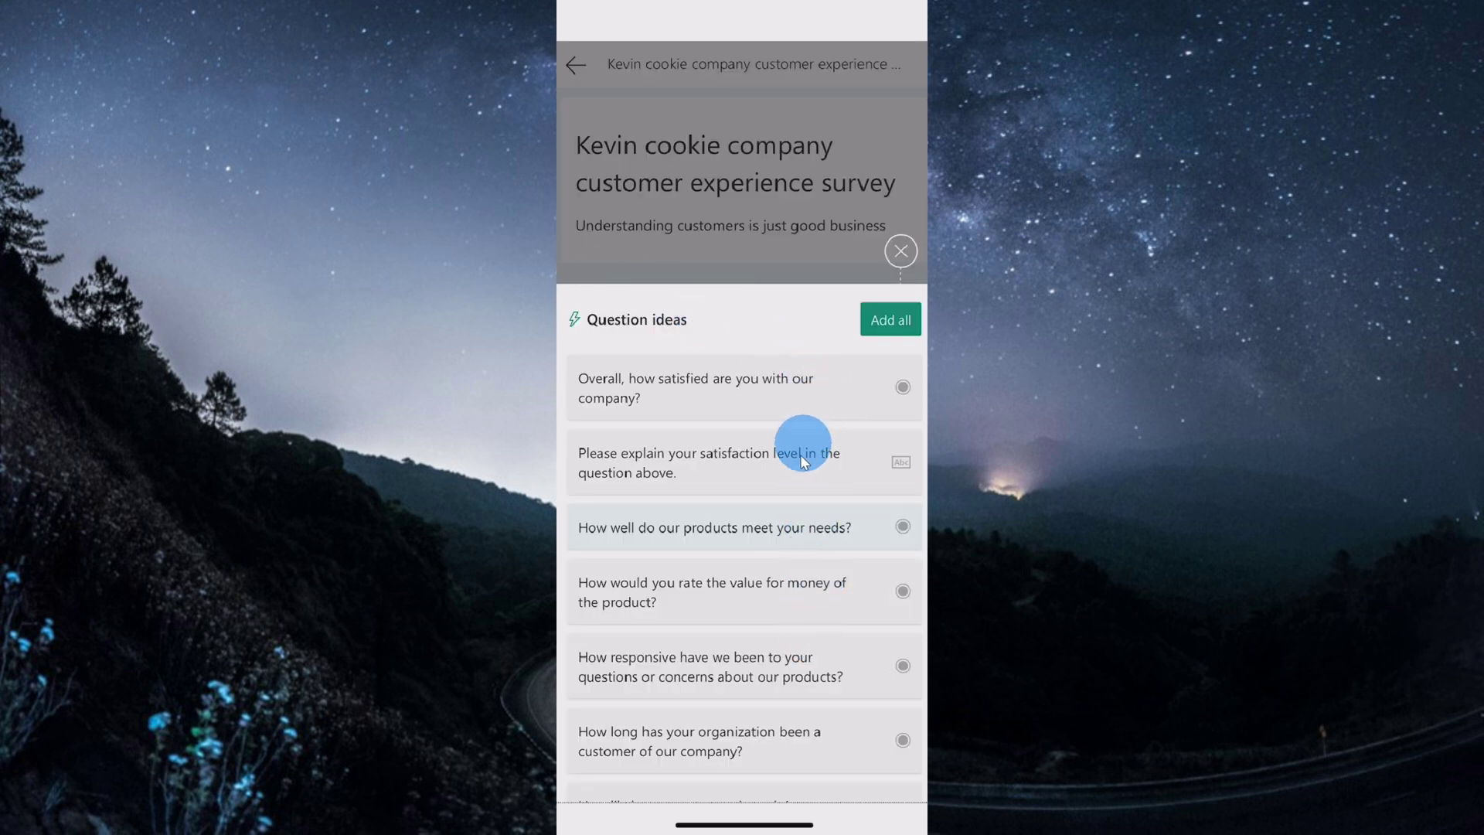
scroll(753, 572, down, 1)
scroll(751, 673, down, 1)
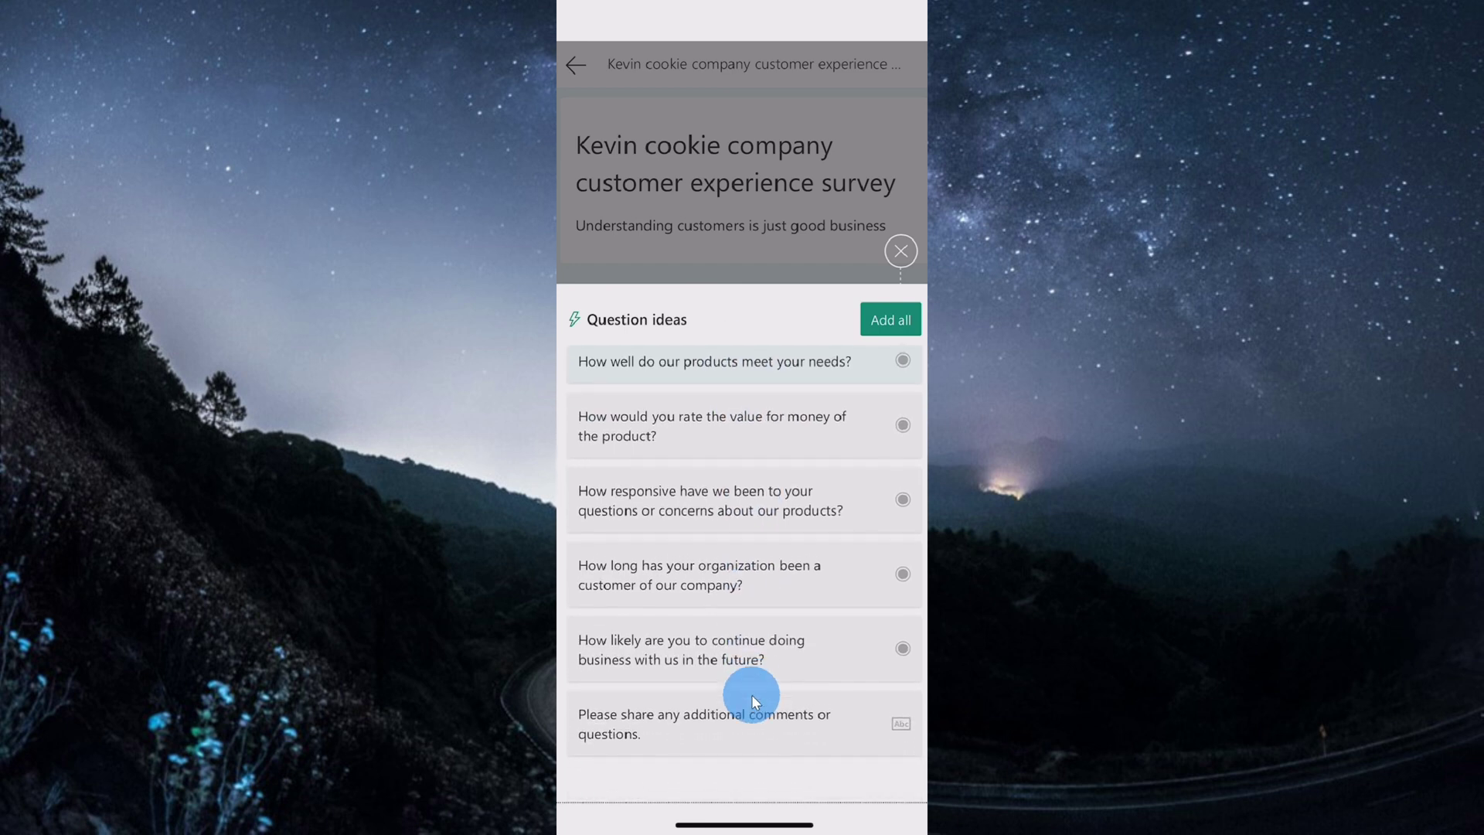
scroll(761, 517, up, 2)
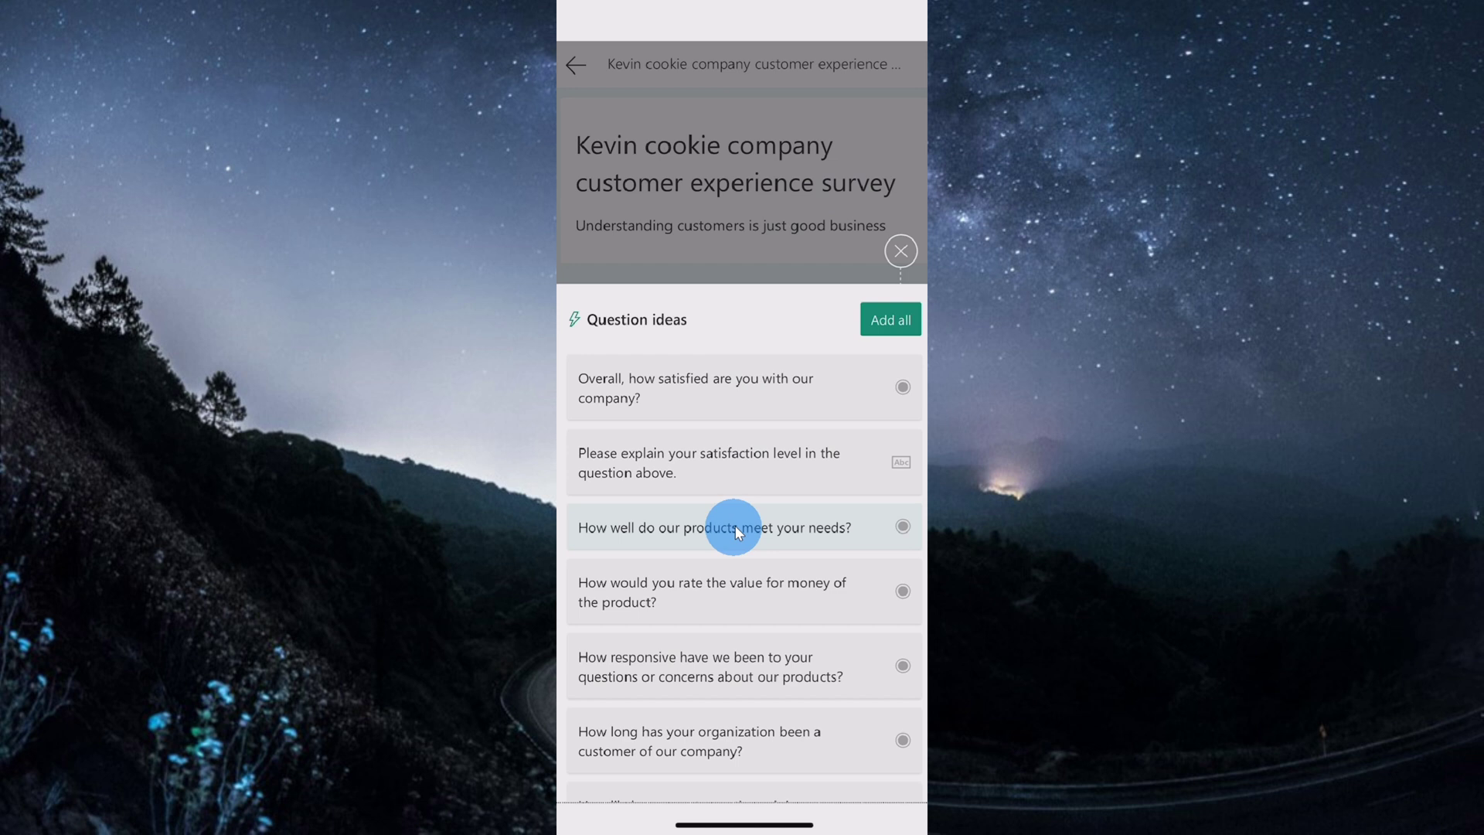
scroll(746, 616, down, 2)
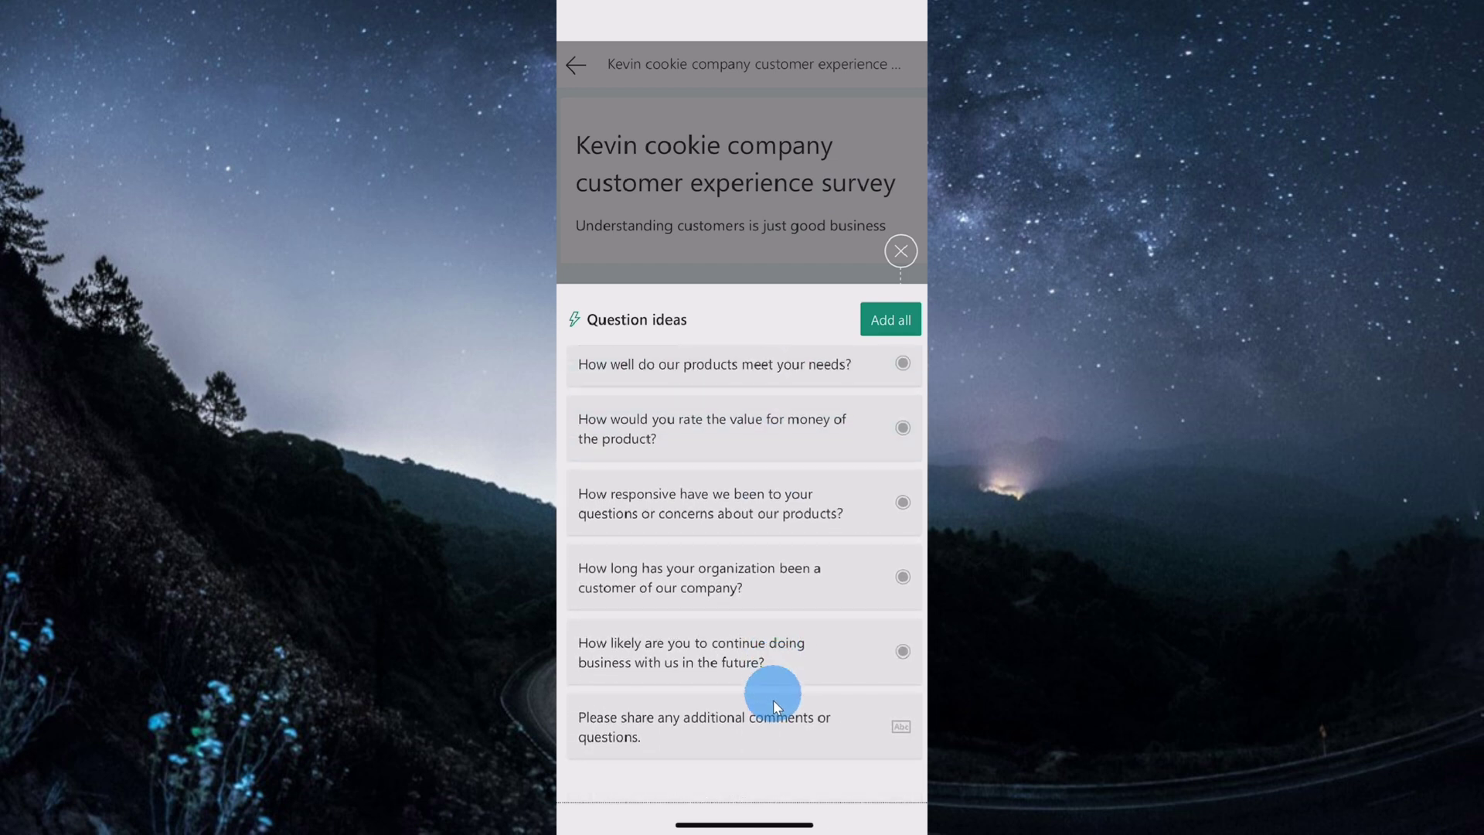
scroll(808, 440, up, 2)
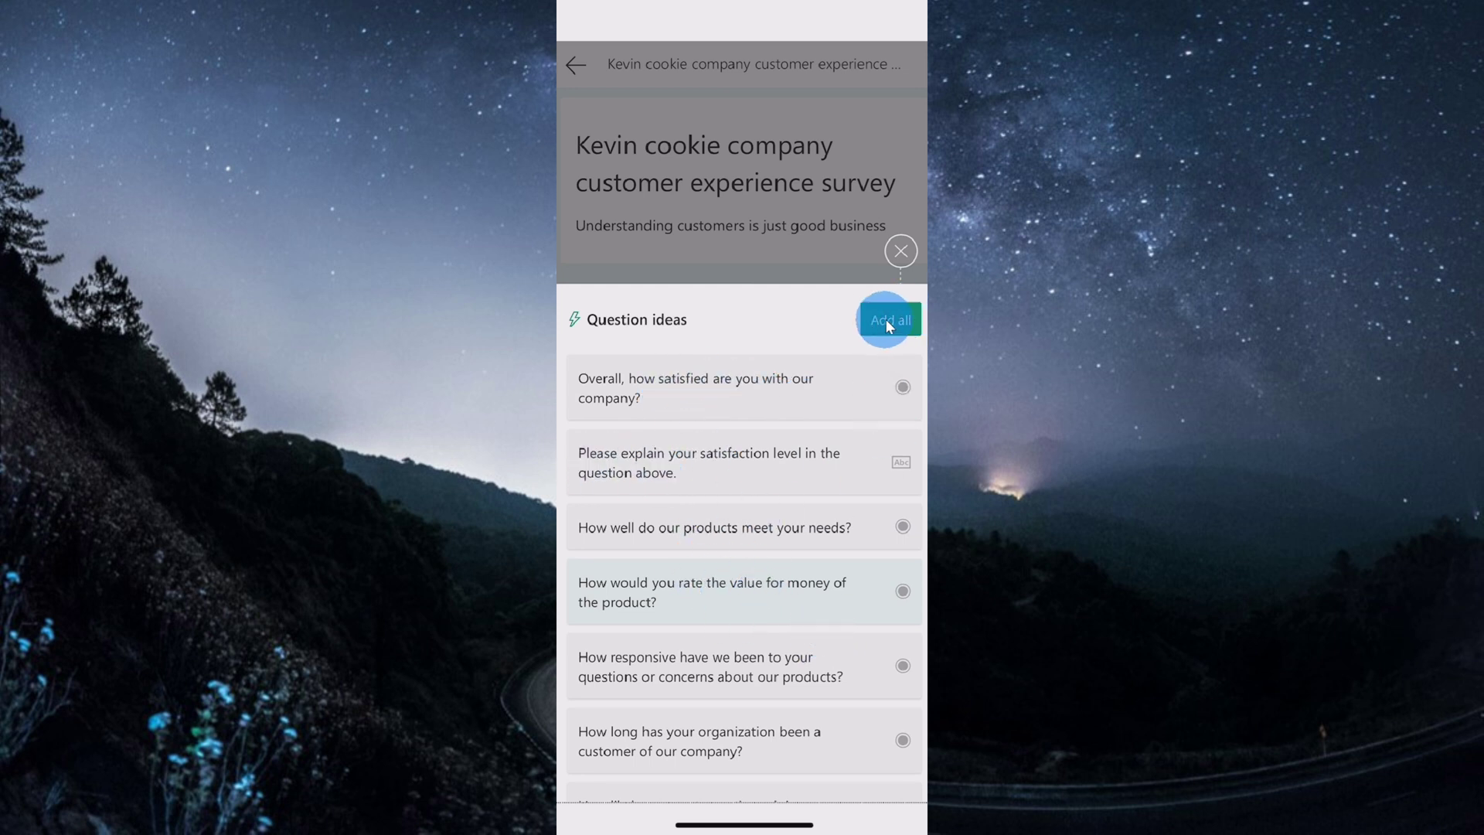
scroll(889, 327, down, 2)
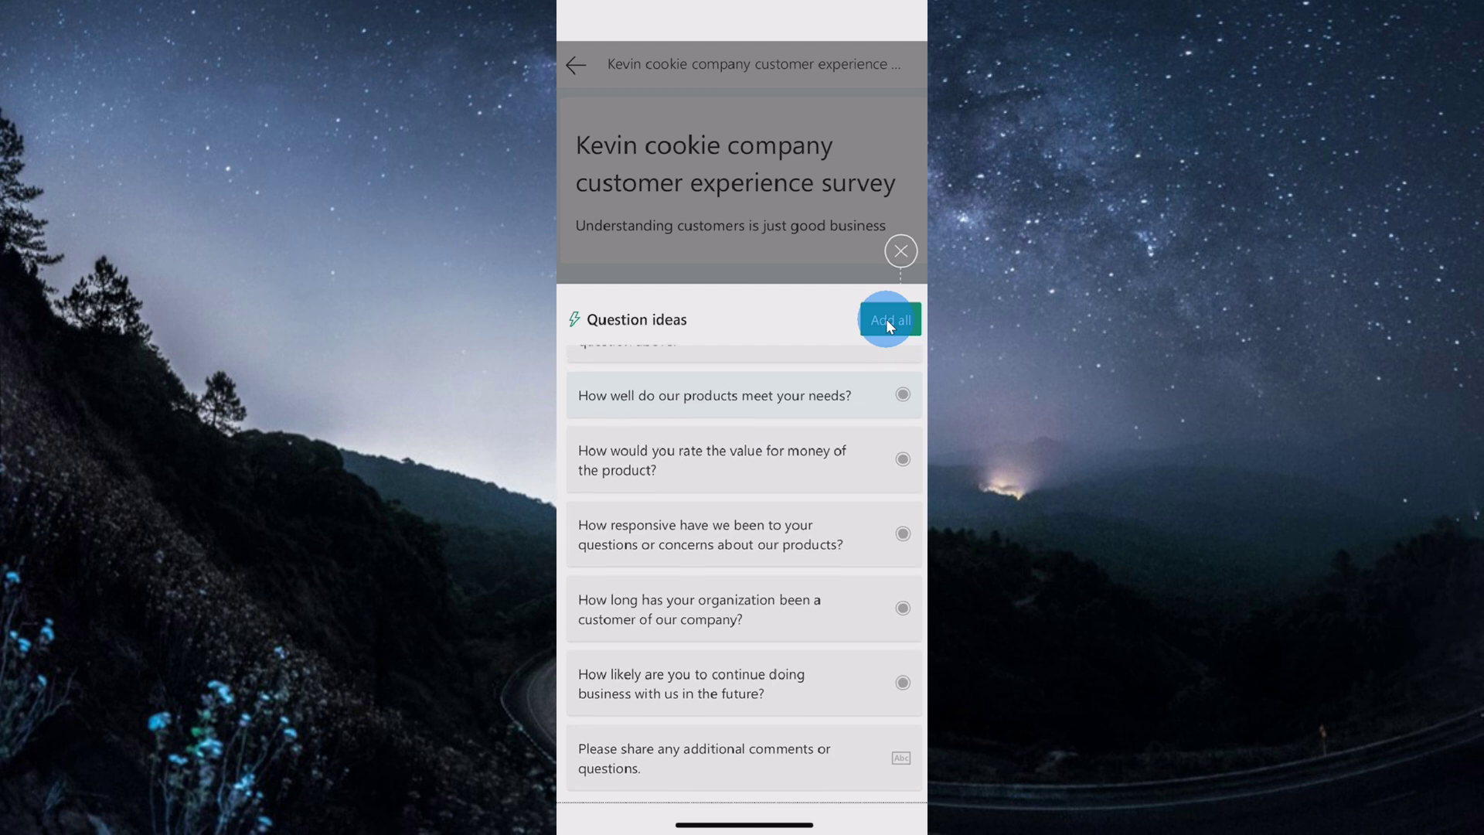
scroll(890, 327, up, 2)
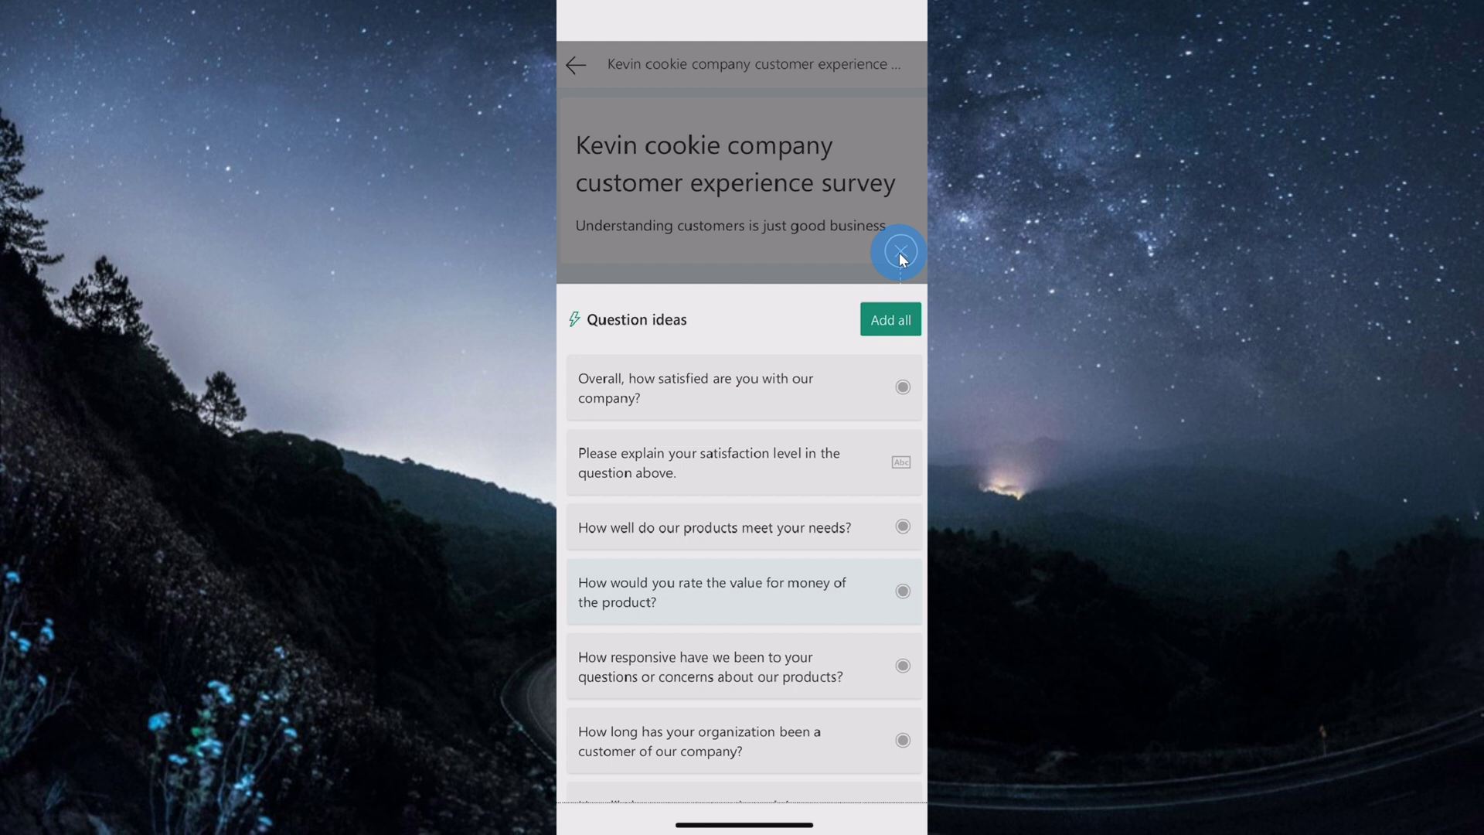
click(902, 252)
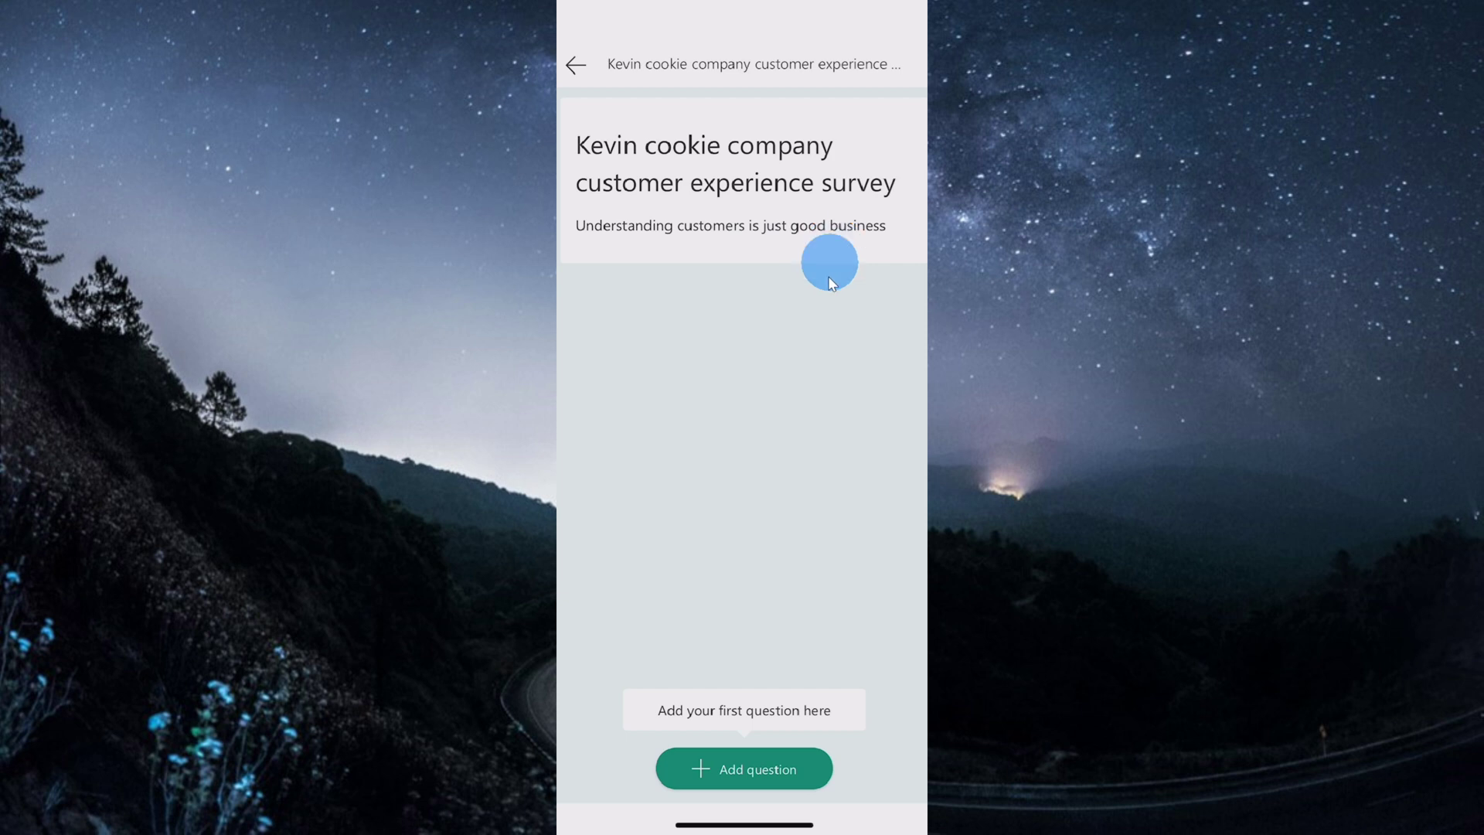
Add a new Choice question to the cookie survey
click(783, 771)
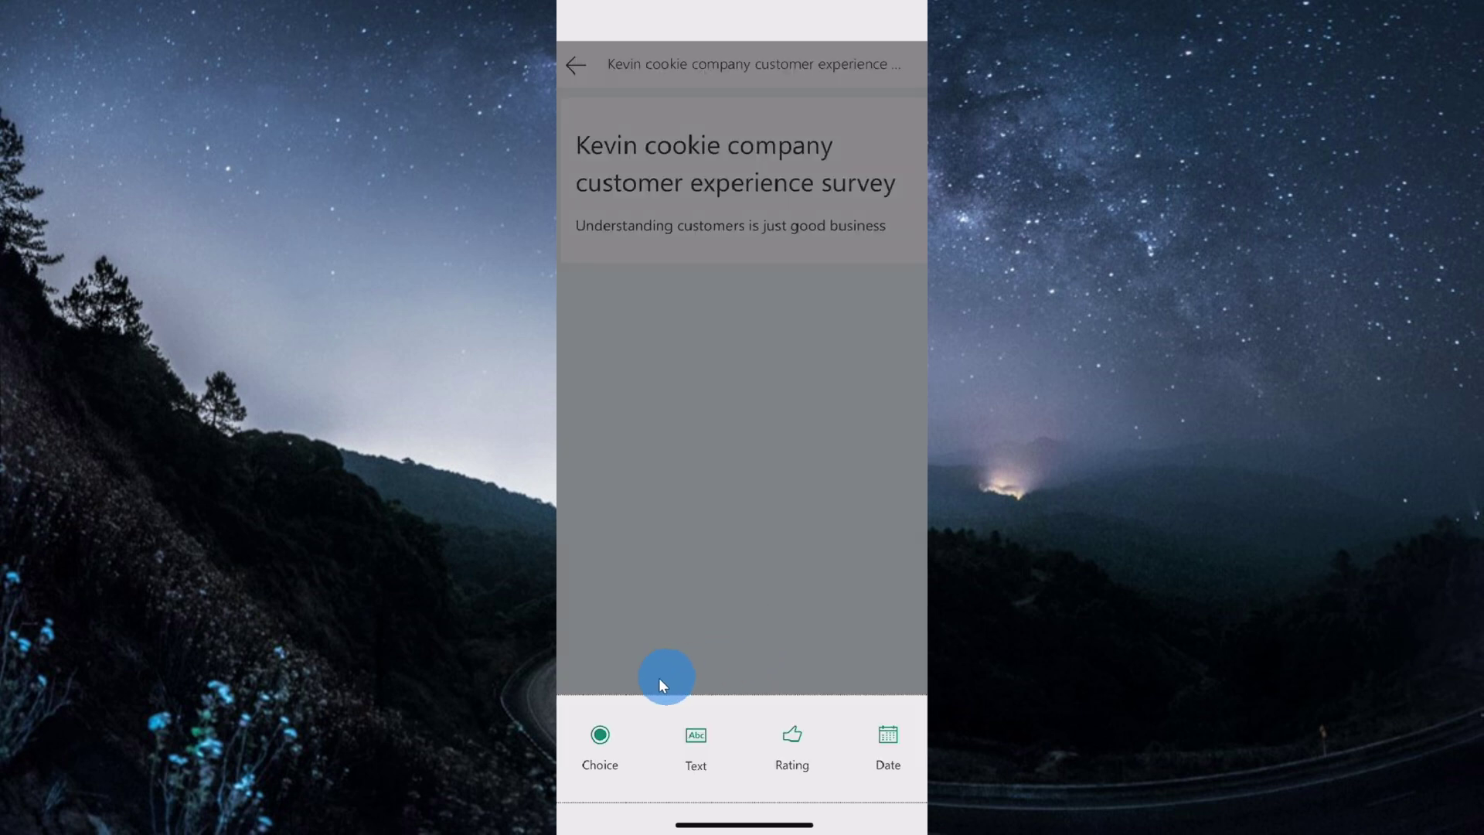
click(601, 749)
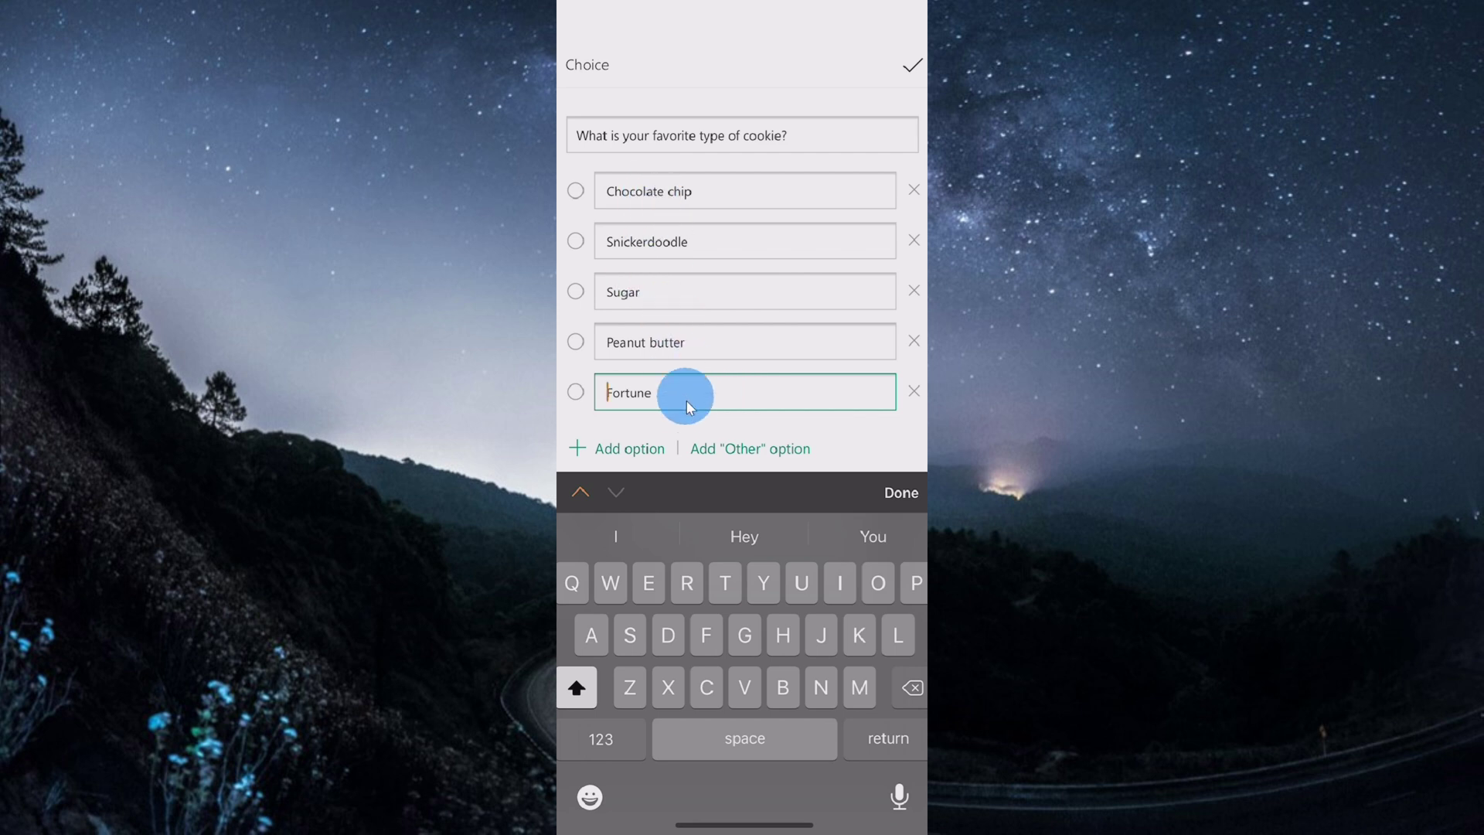
Add an Other option after the five cookie choices and save question 1
click(737, 455)
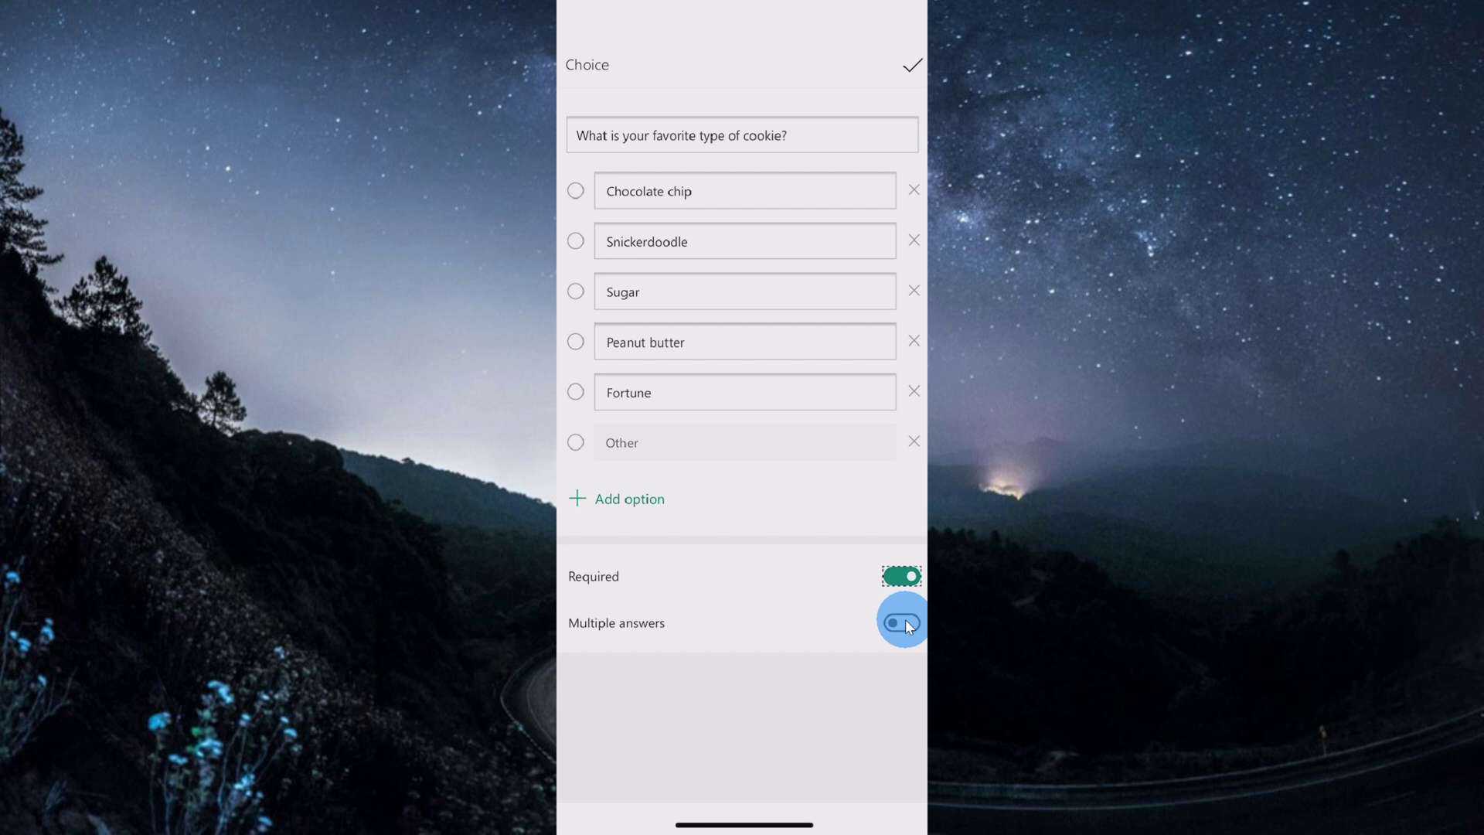
click(910, 66)
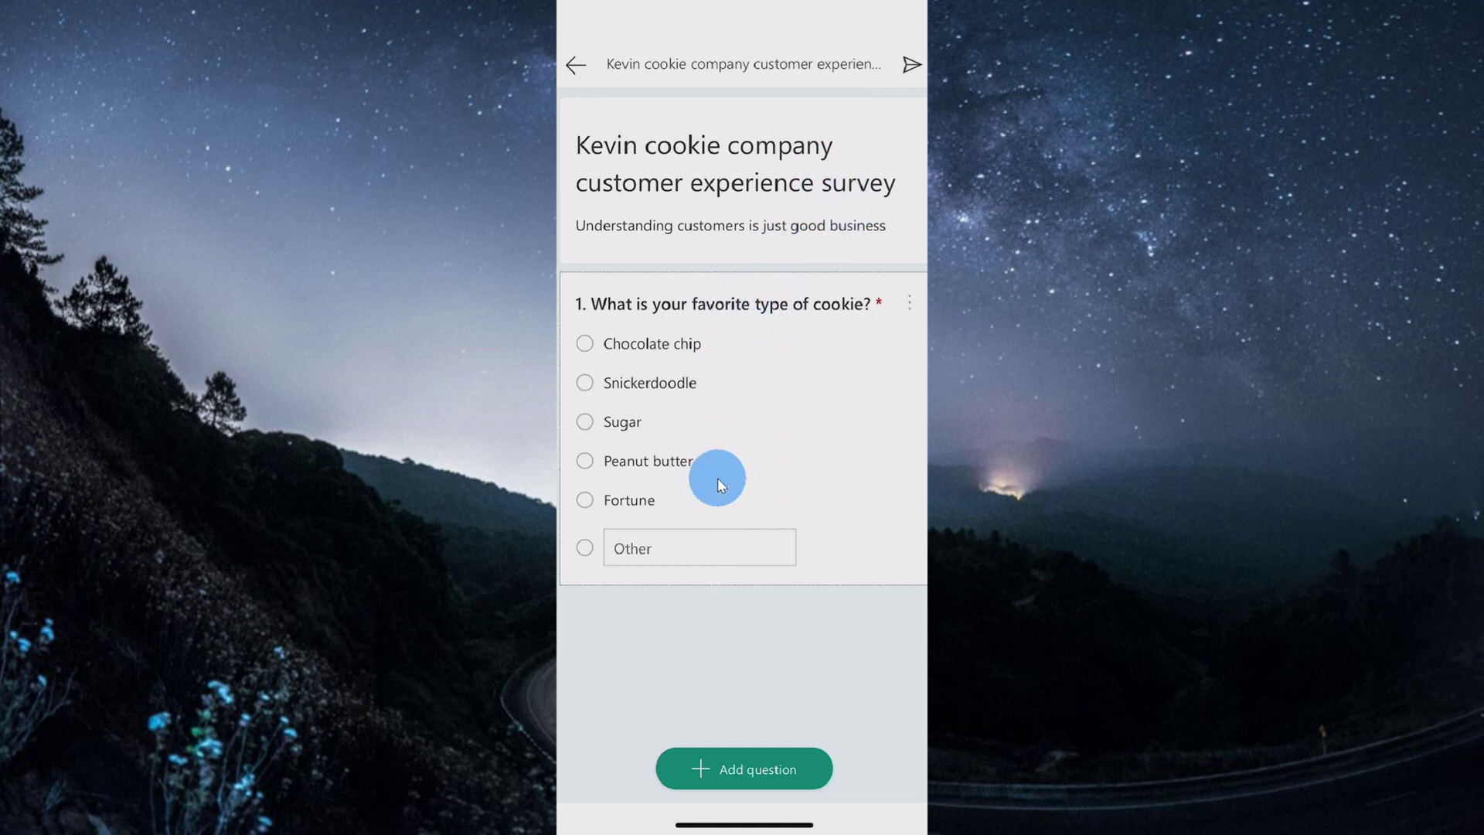
Add short-answer text question 2, 'What city should be the home of our next location?'
click(753, 771)
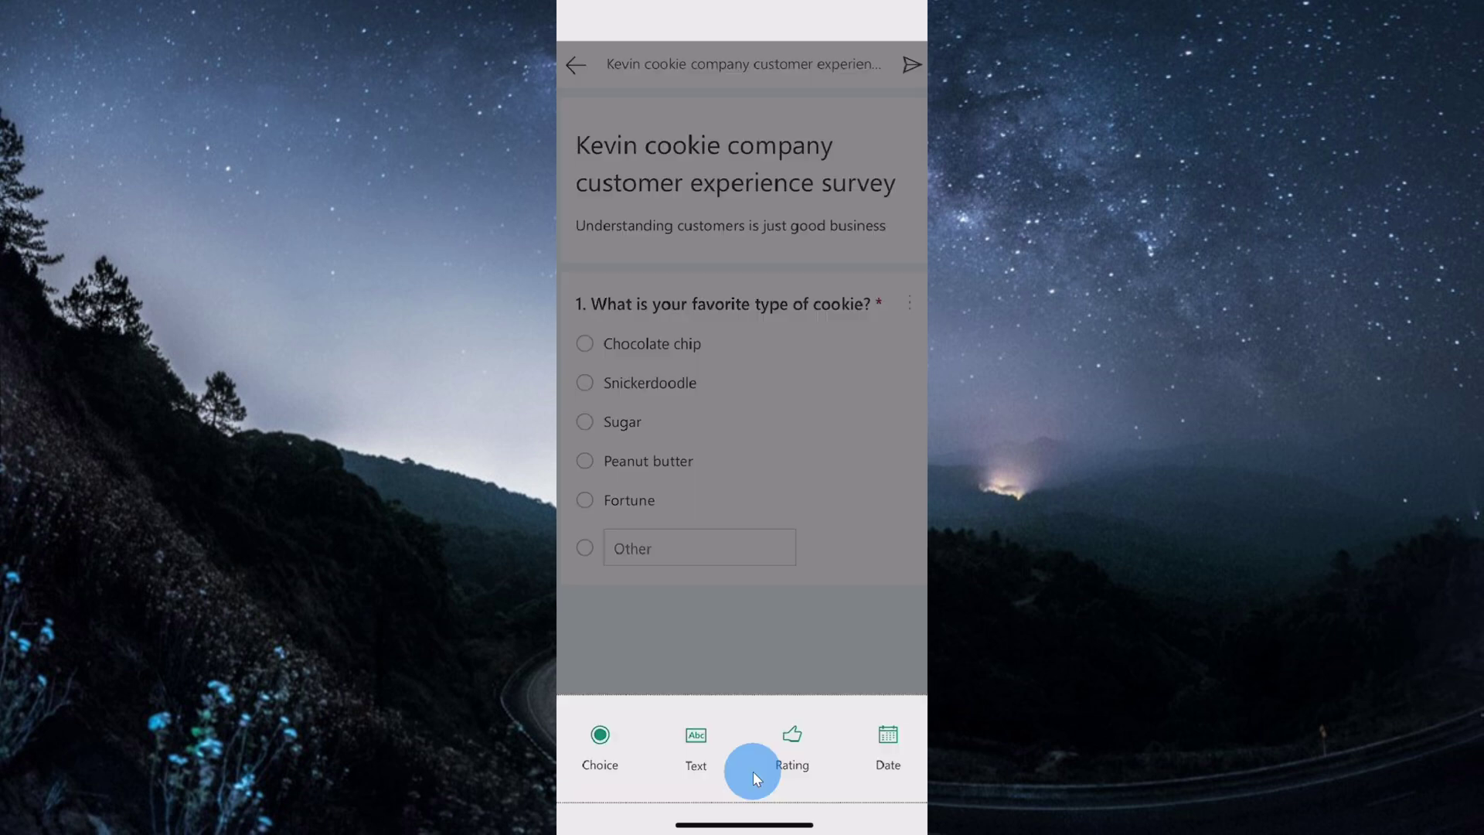
click(705, 752)
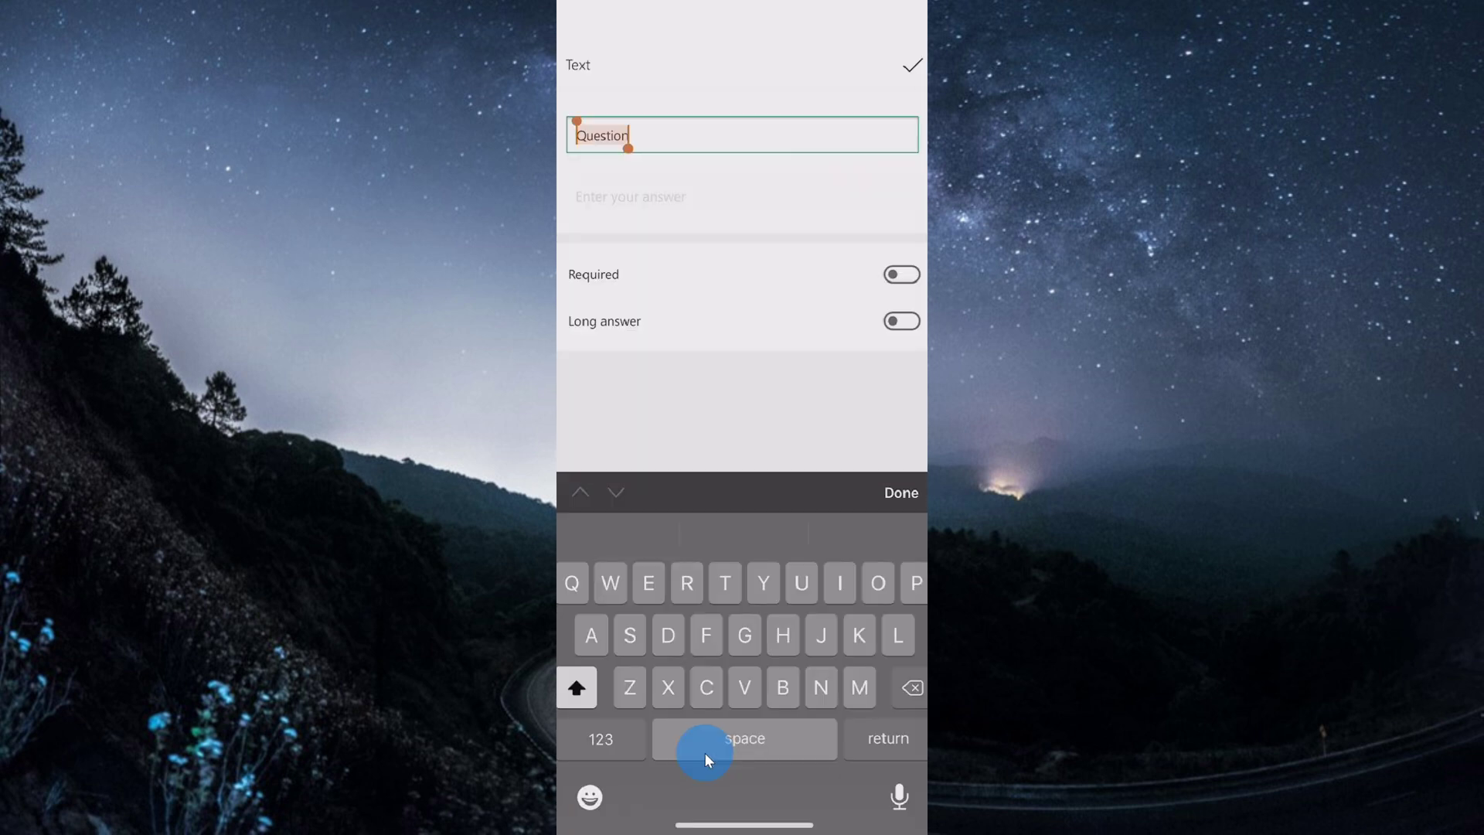
text(What city should be the home of our next location?)
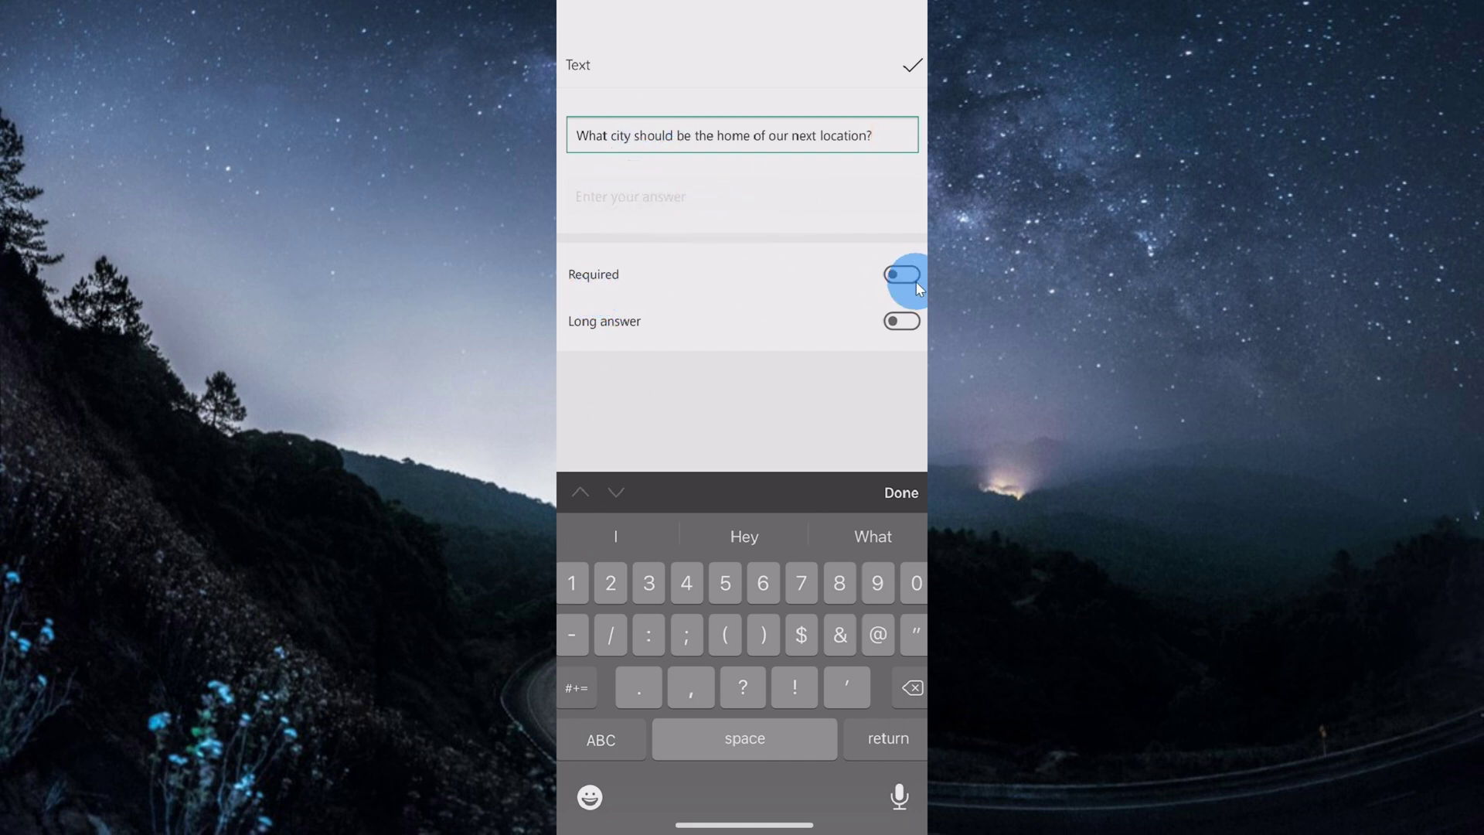
click(908, 326)
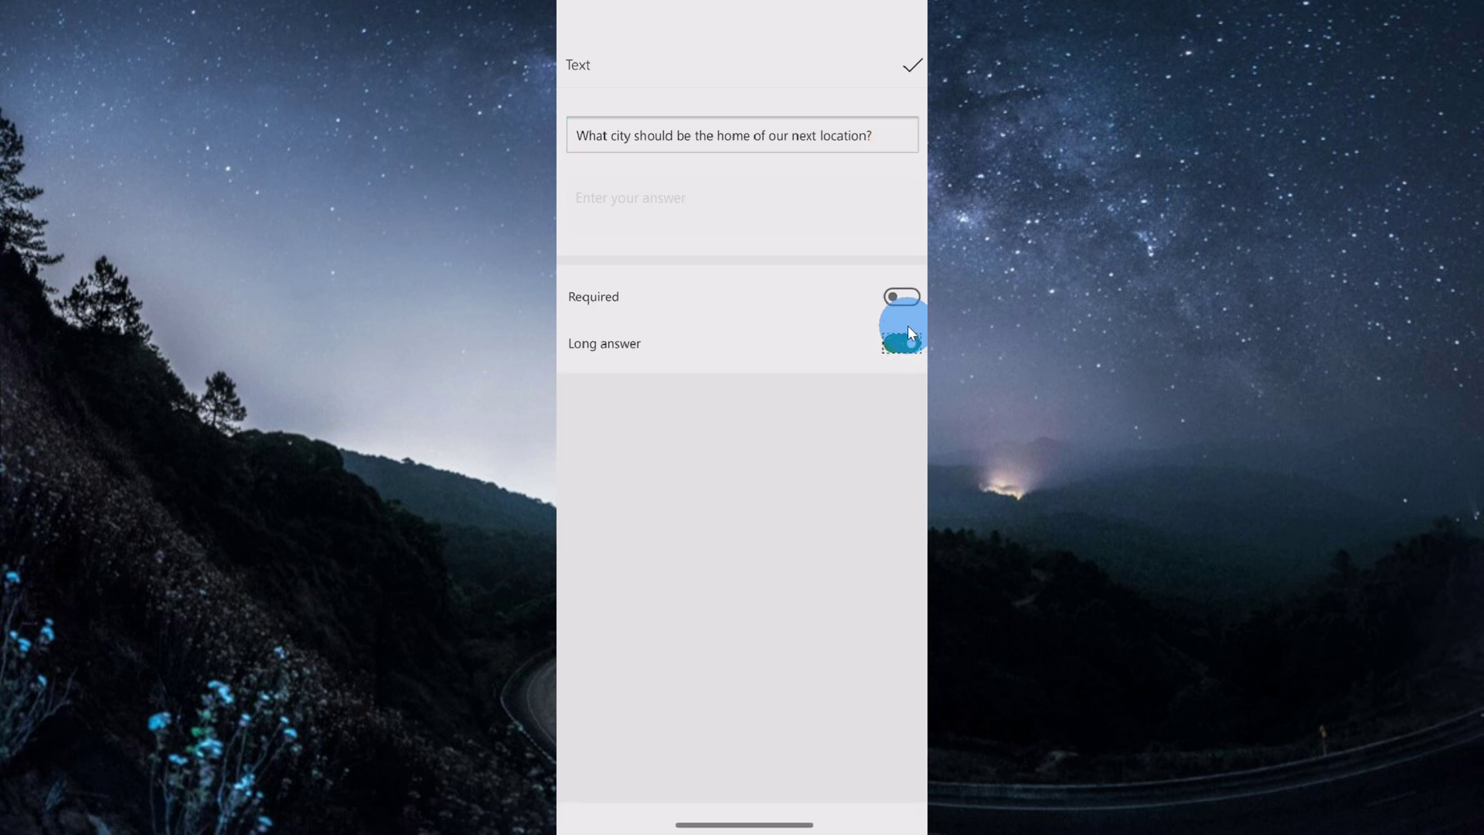
click(909, 331)
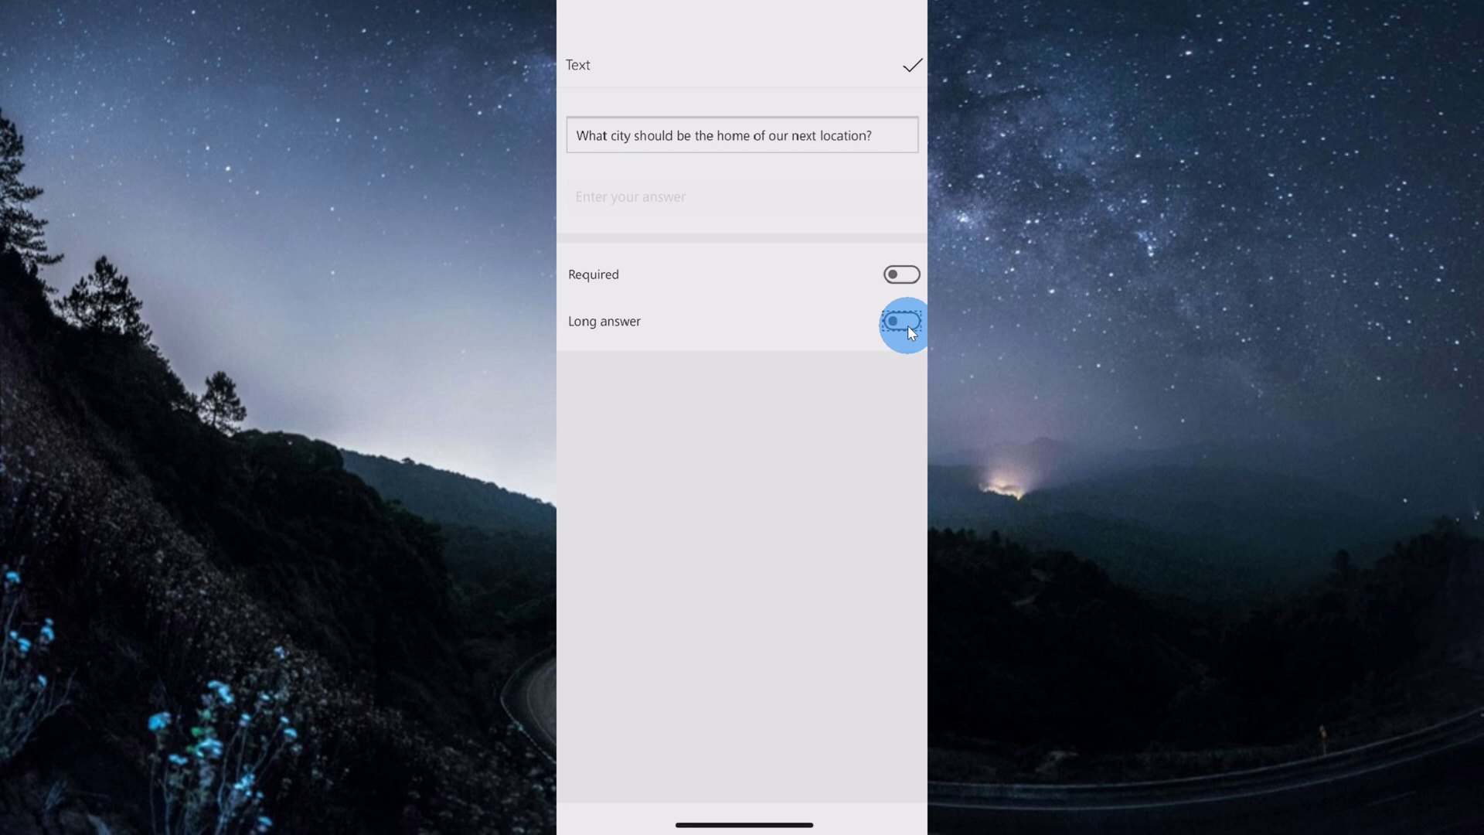
click(913, 76)
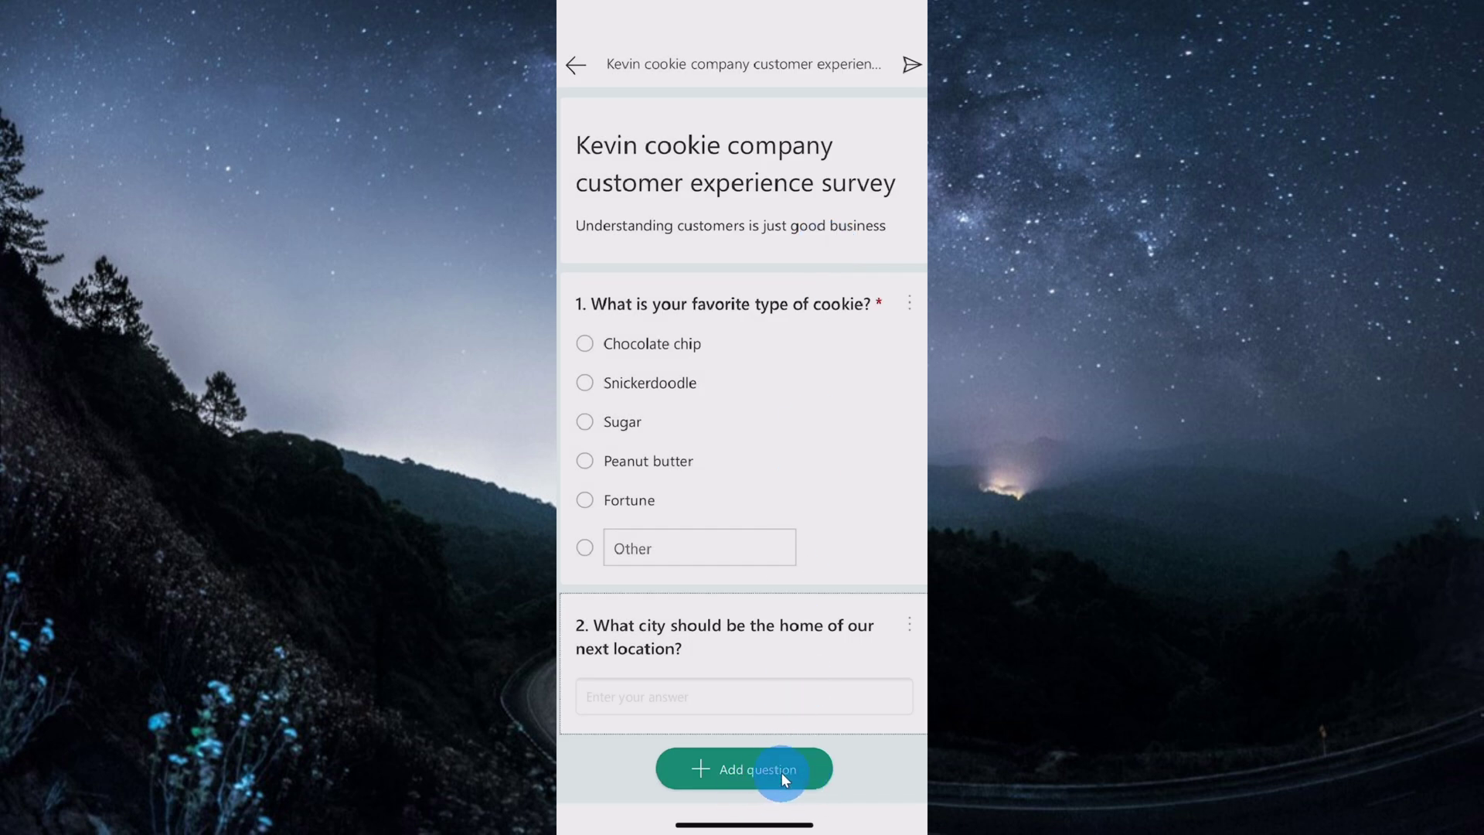
Add a 4-level star rating question: 'How was your last visit to the Kevin cookie company?'
click(782, 772)
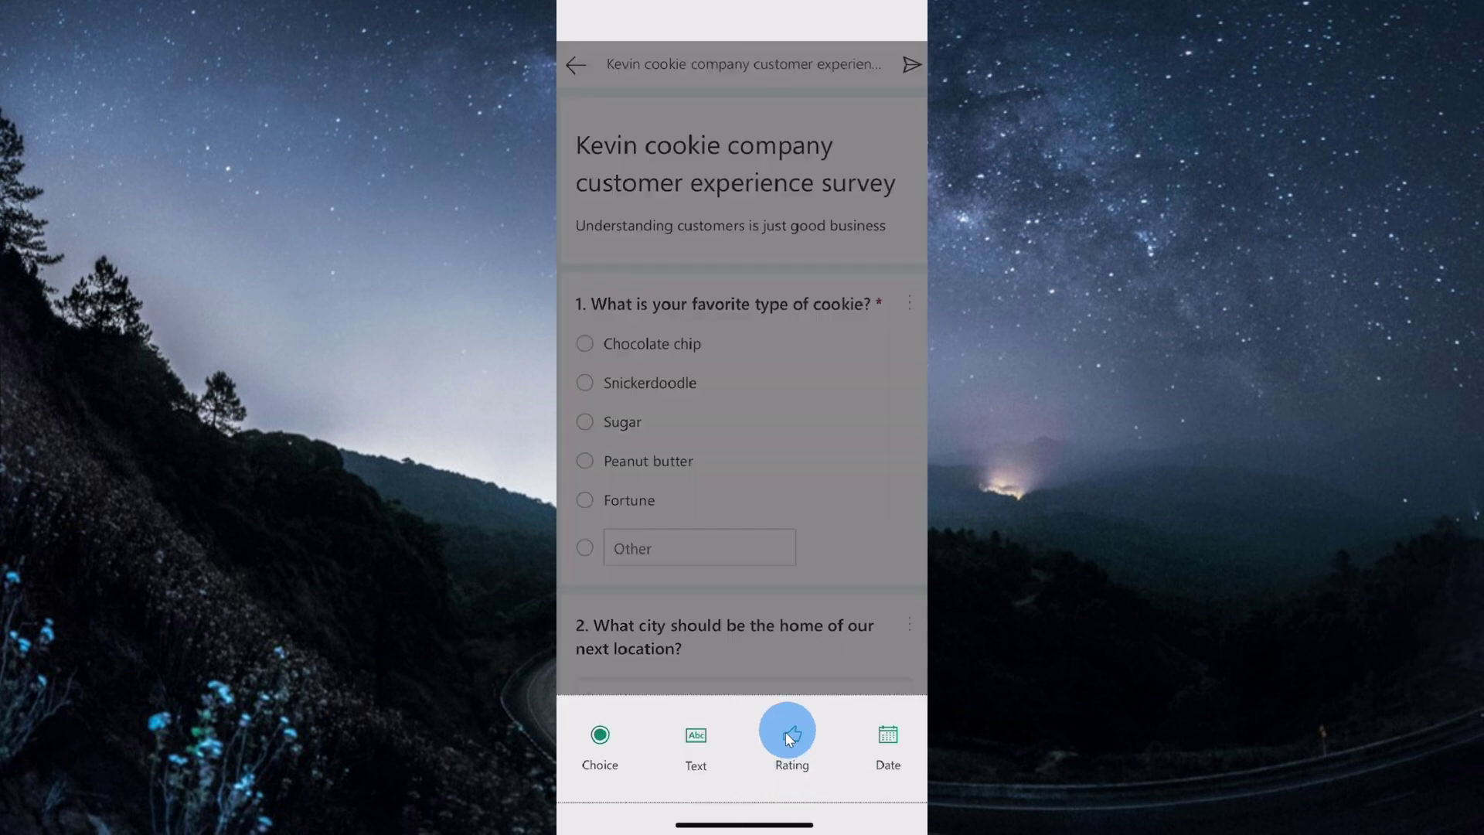
click(792, 749)
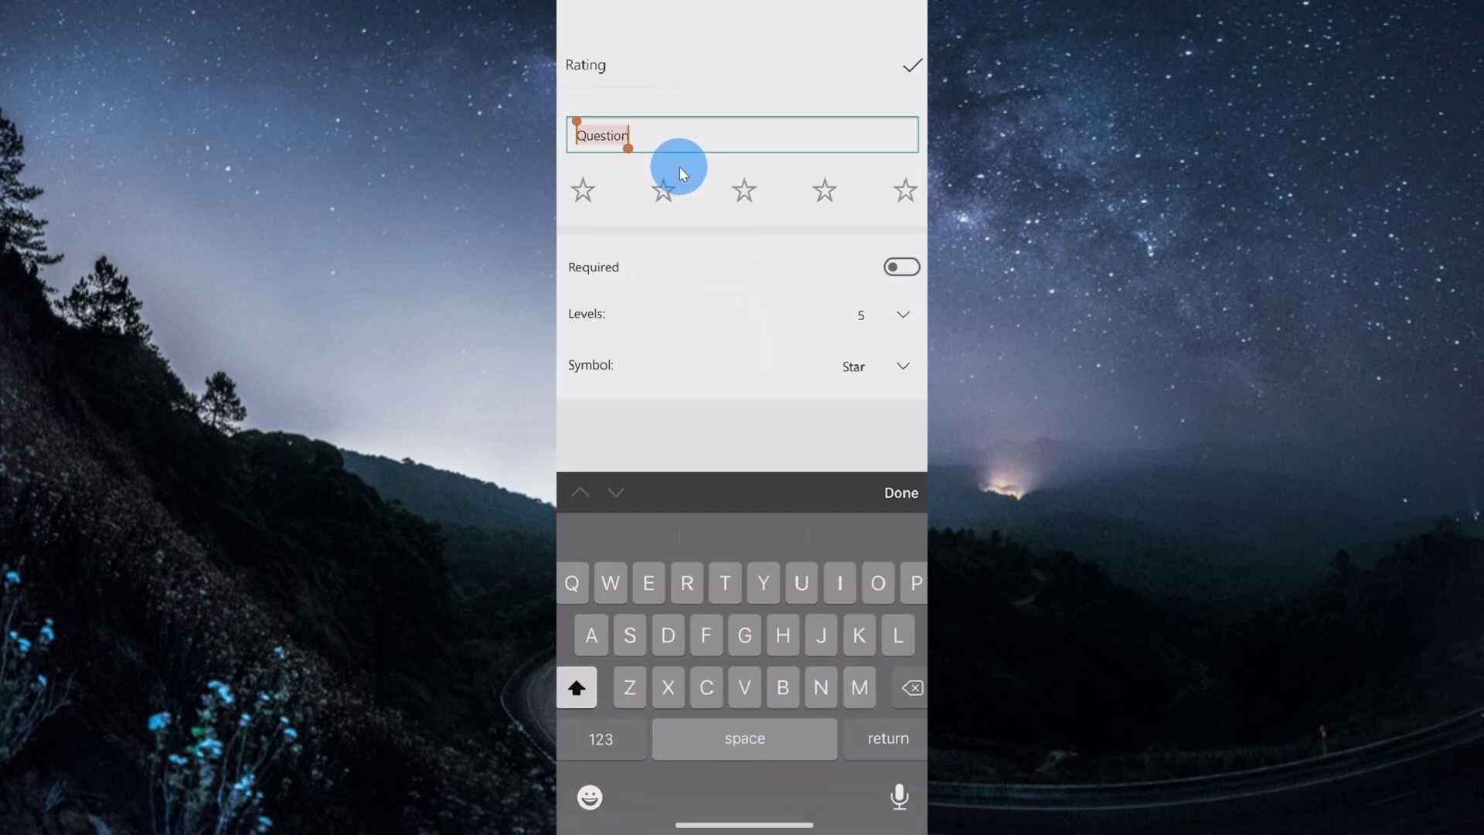
text(How was your last visit to the Kevin cookie company?)
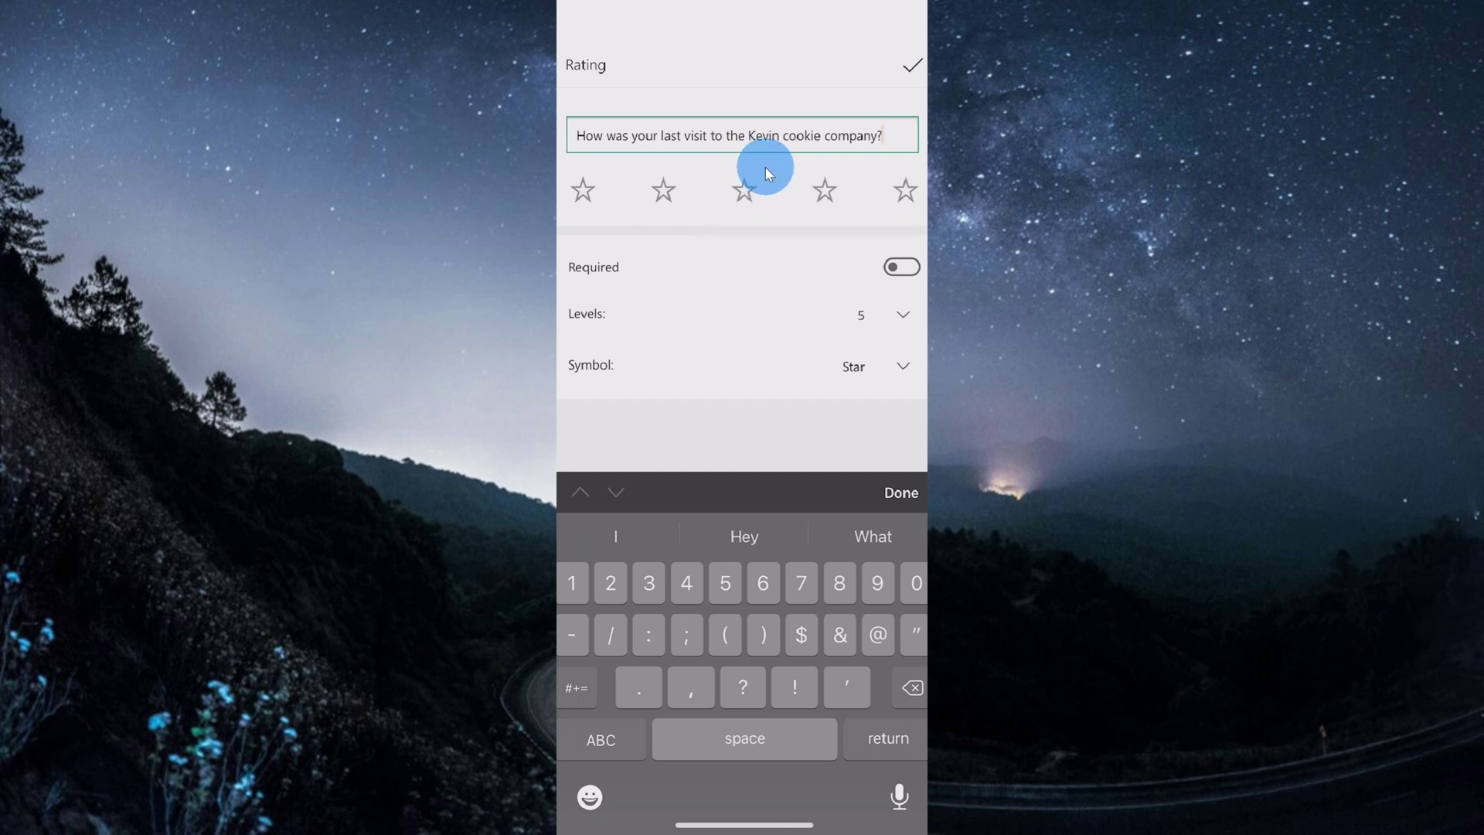
click(866, 322)
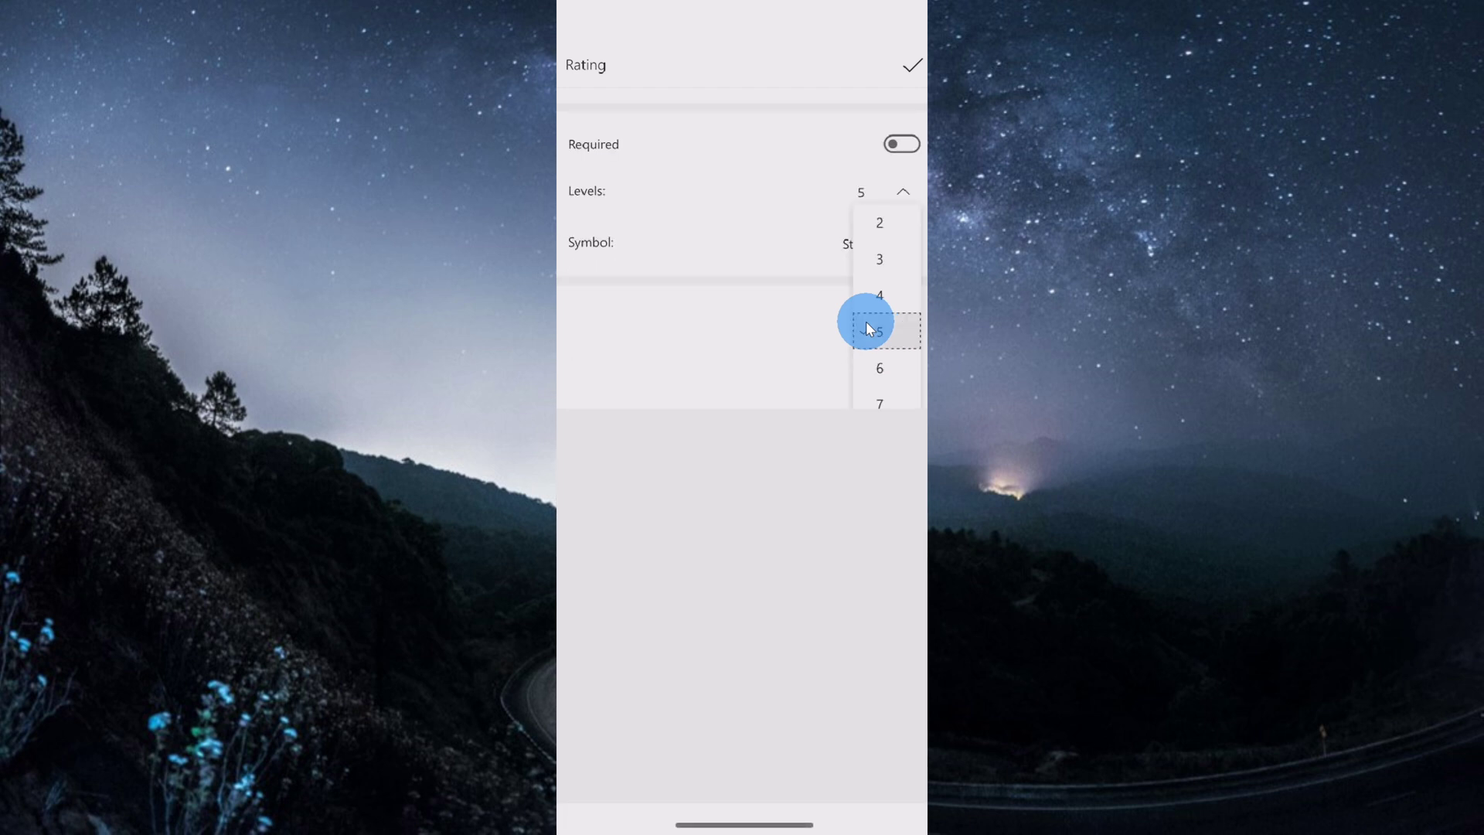
click(866, 321)
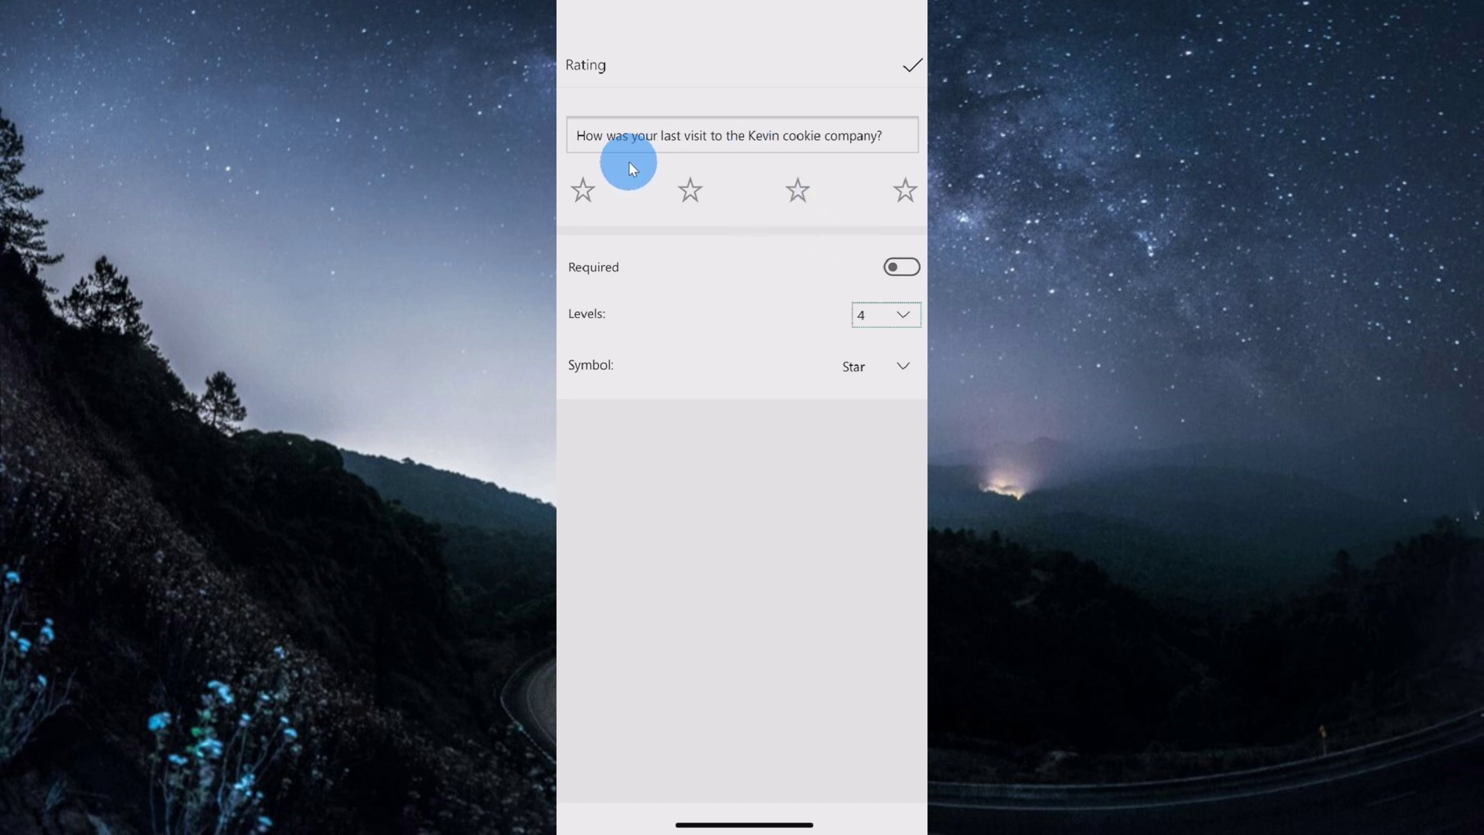
click(902, 376)
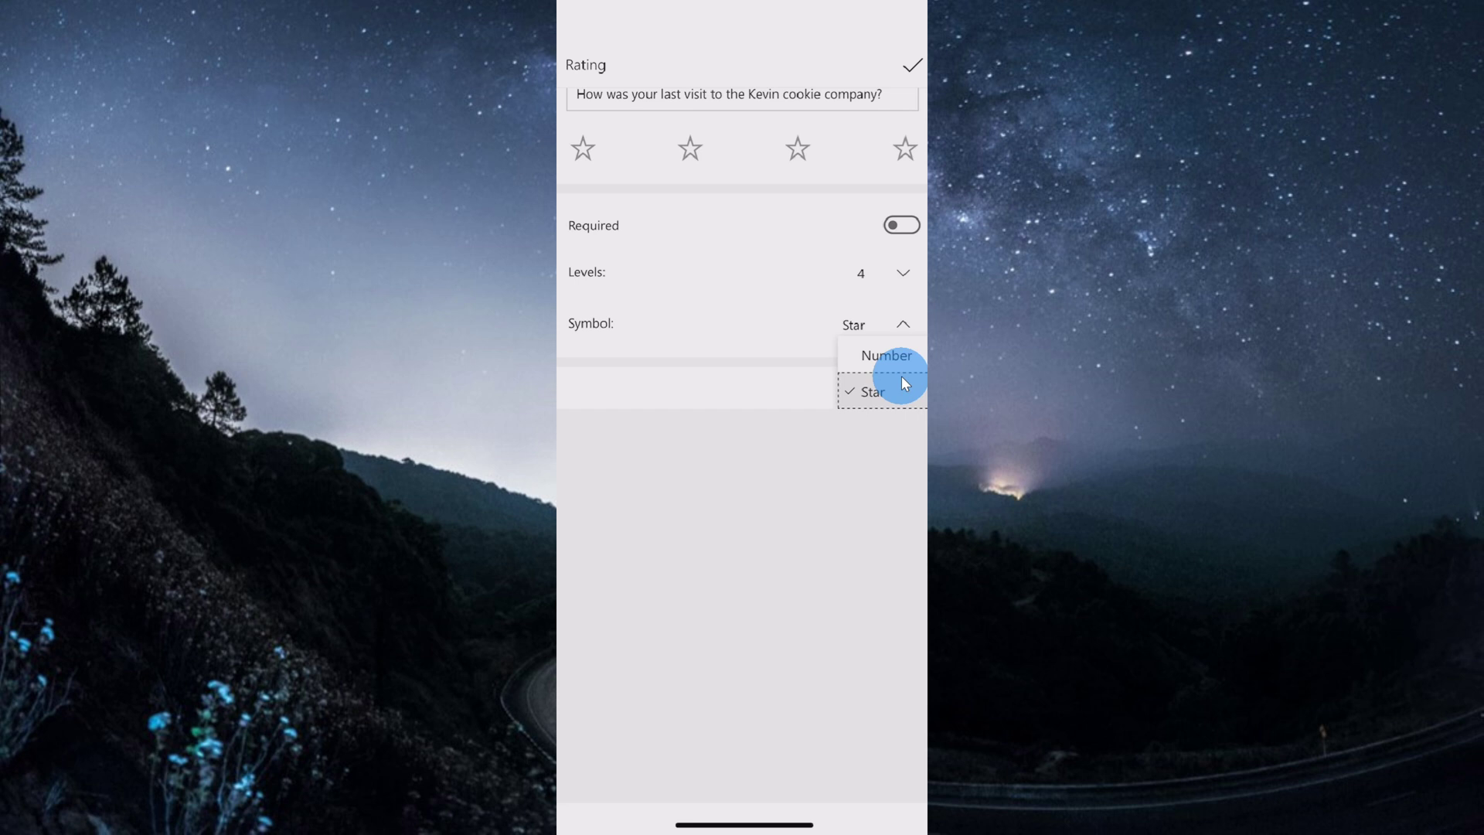
click(902, 384)
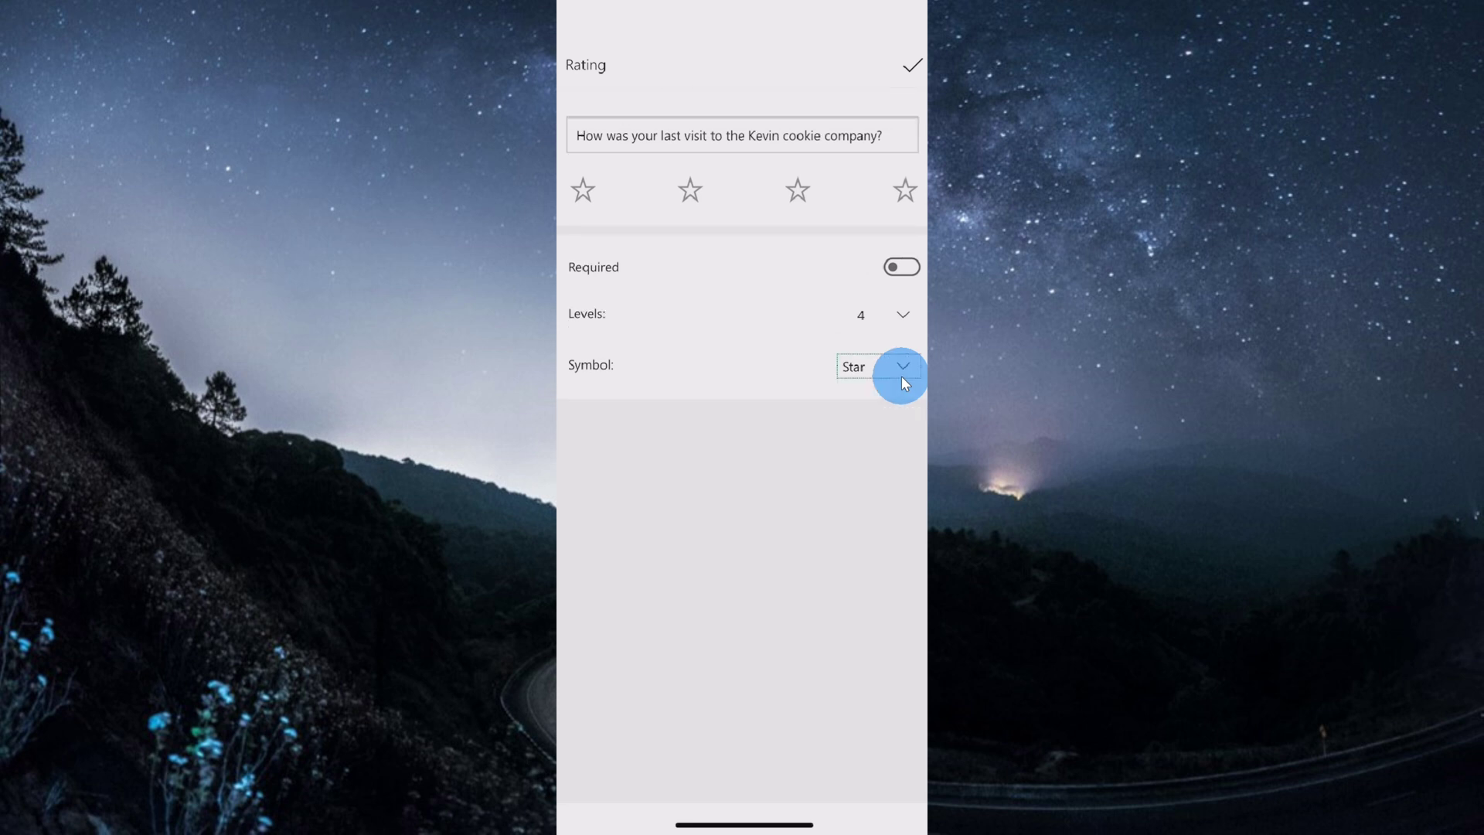
click(877, 80)
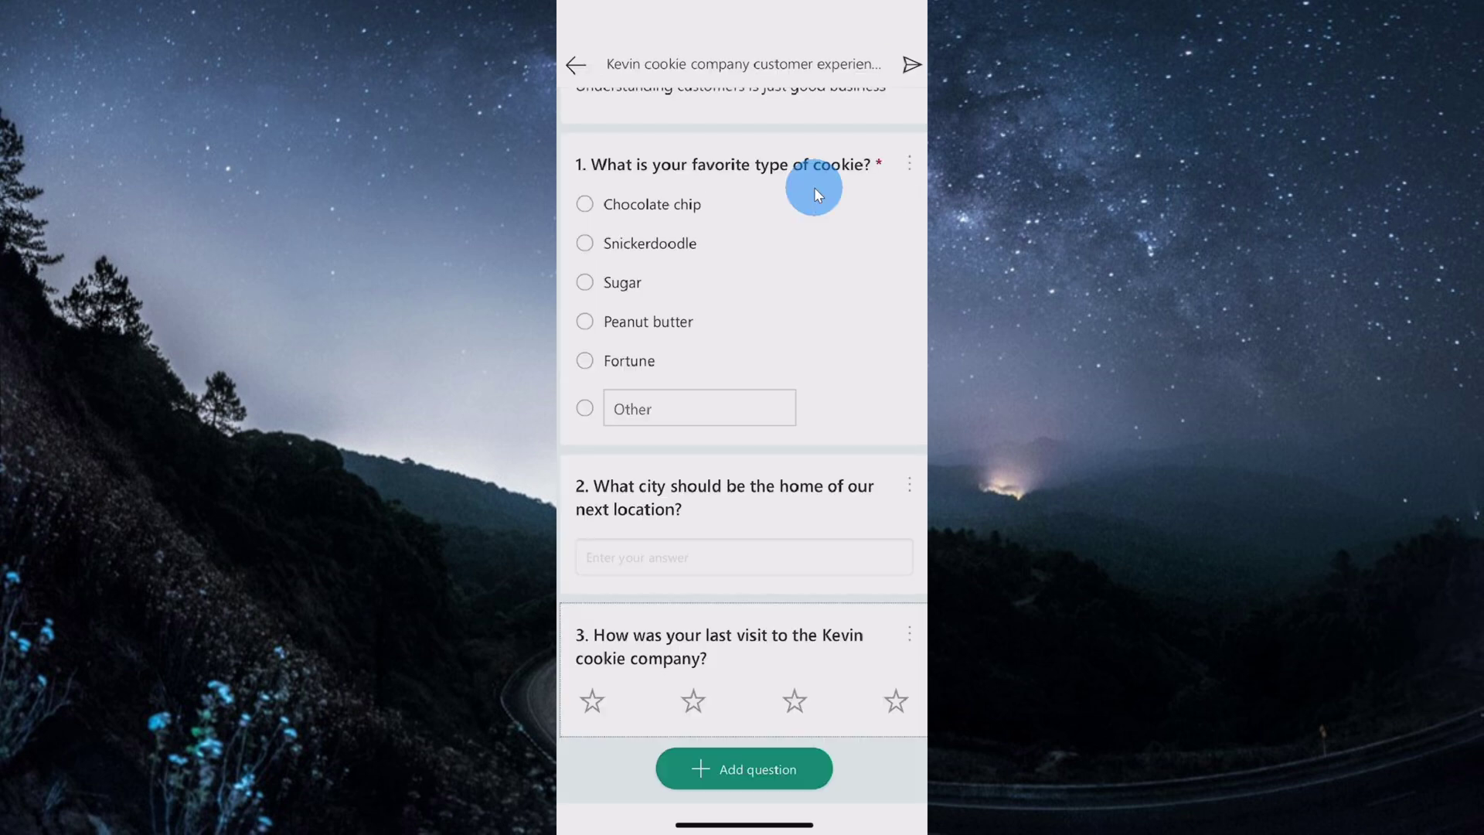
Add and save a date question reading 'When did you last eat a cookie?'
click(738, 778)
click(889, 744)
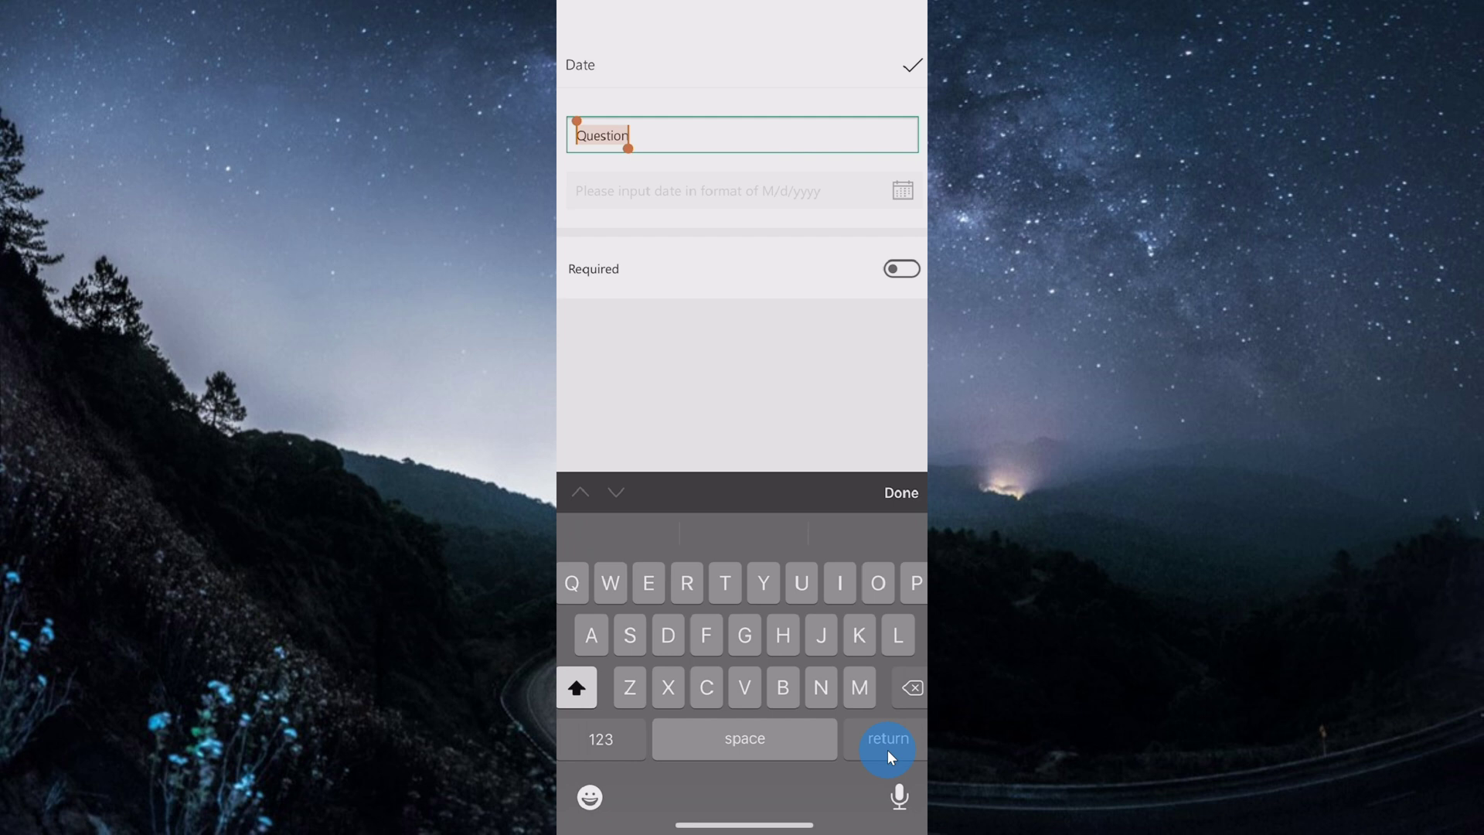
text(When did you last eat a cookie?)
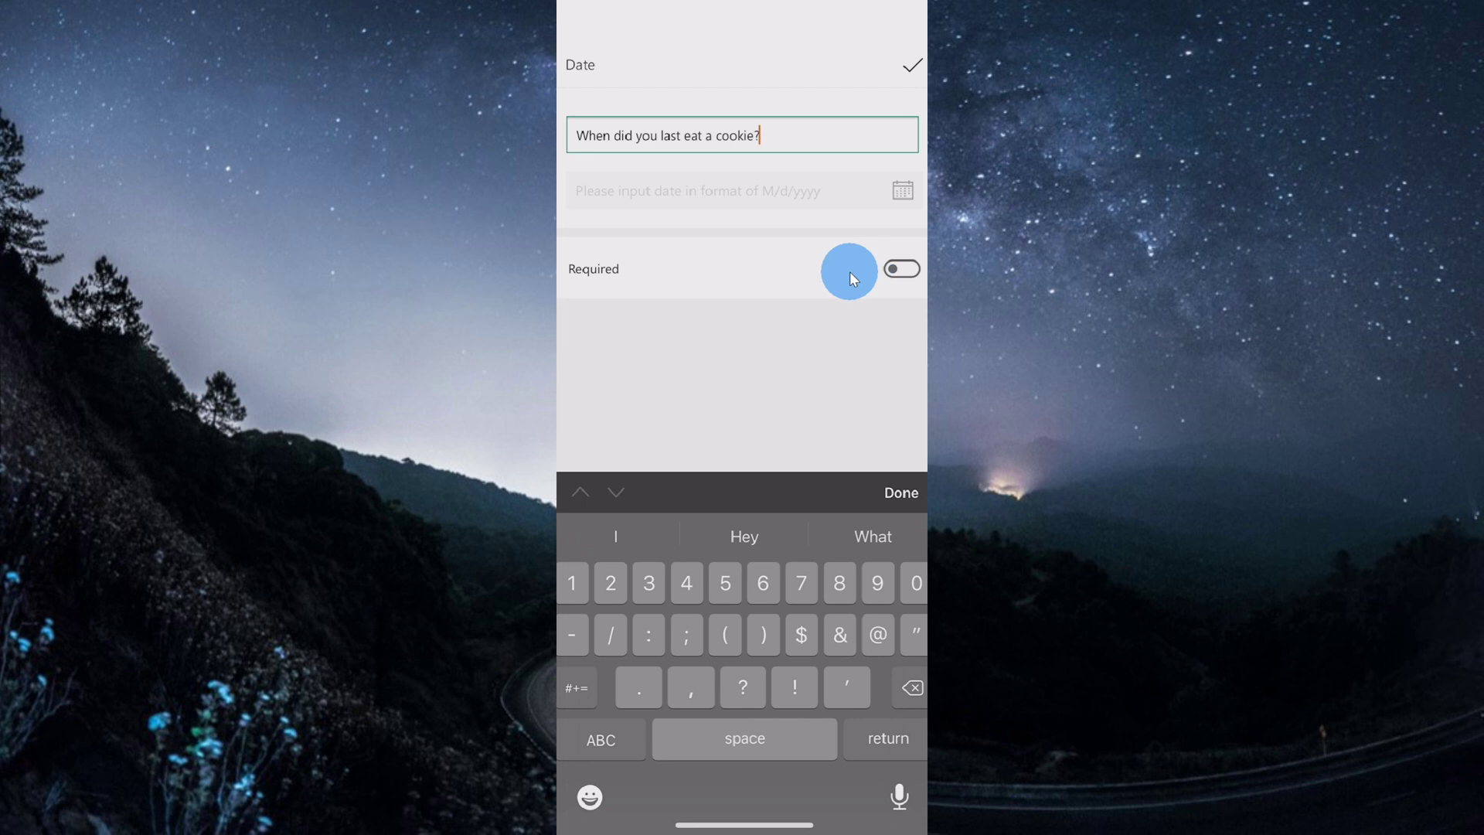
click(910, 69)
scroll(898, 232, up, 5)
Delete date question 4 from the survey
scroll(897, 232, down, 5)
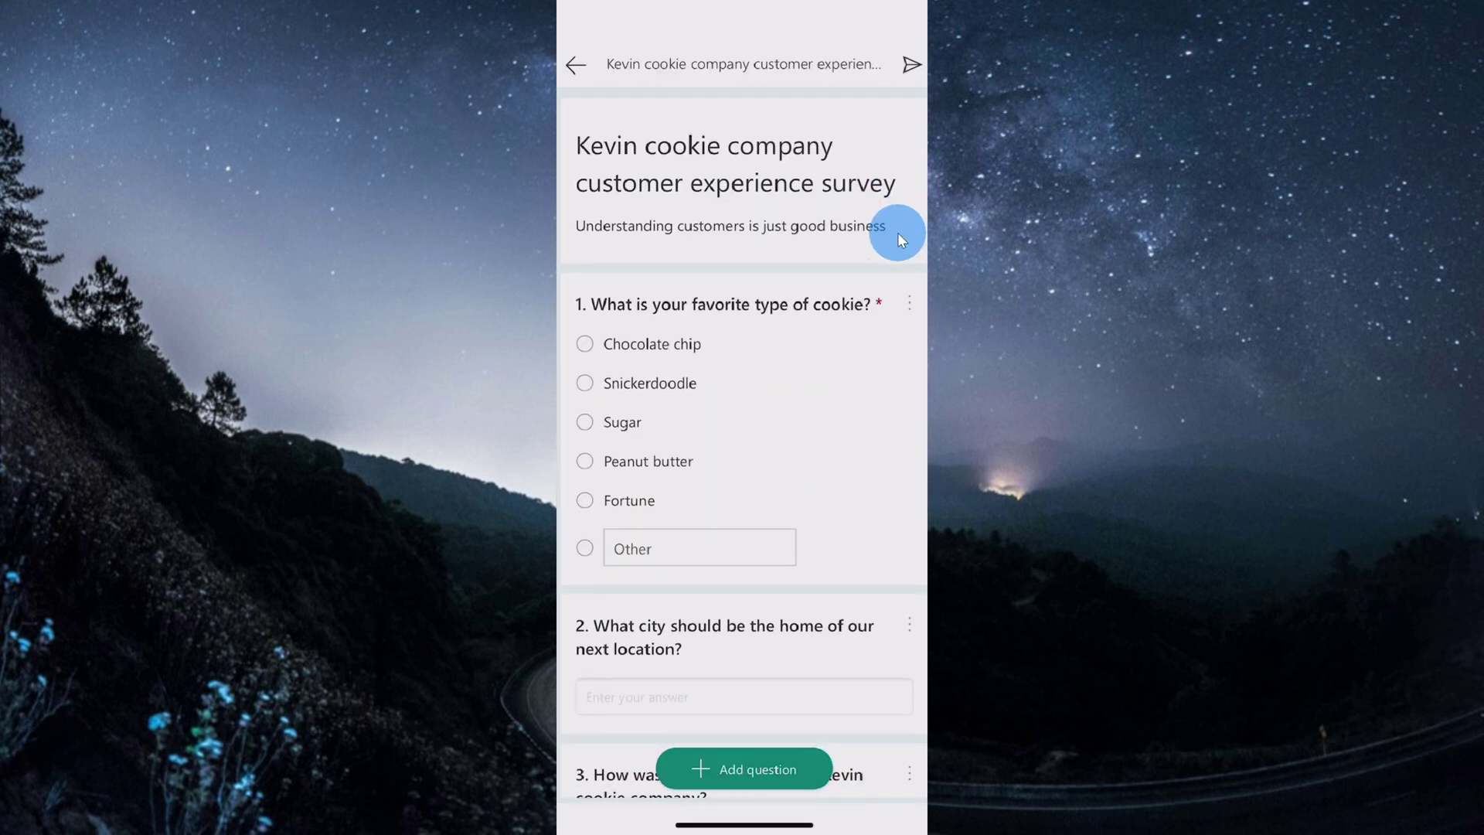
scroll(897, 232, up, 5)
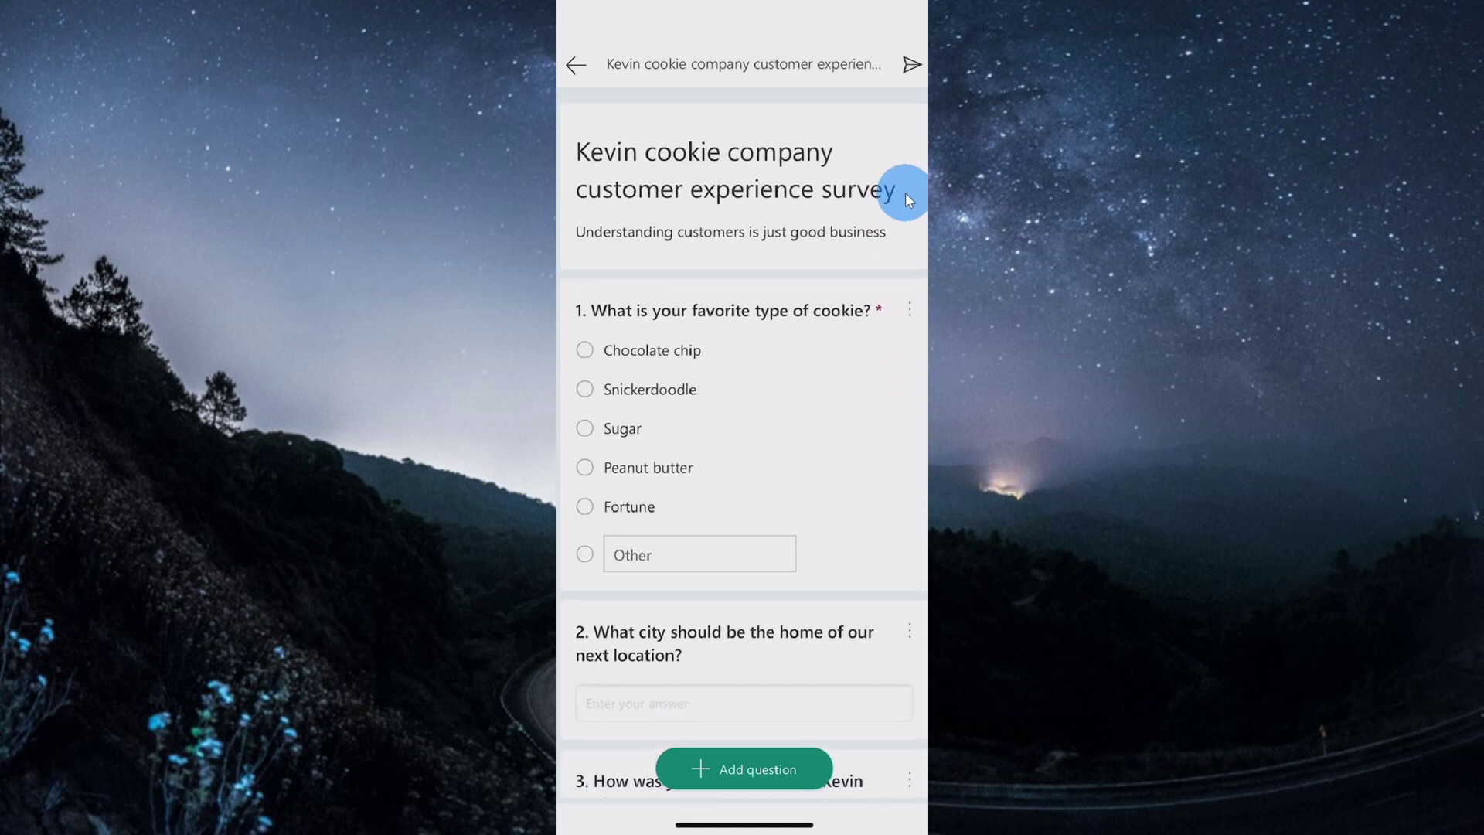
scroll(906, 194, down, 5)
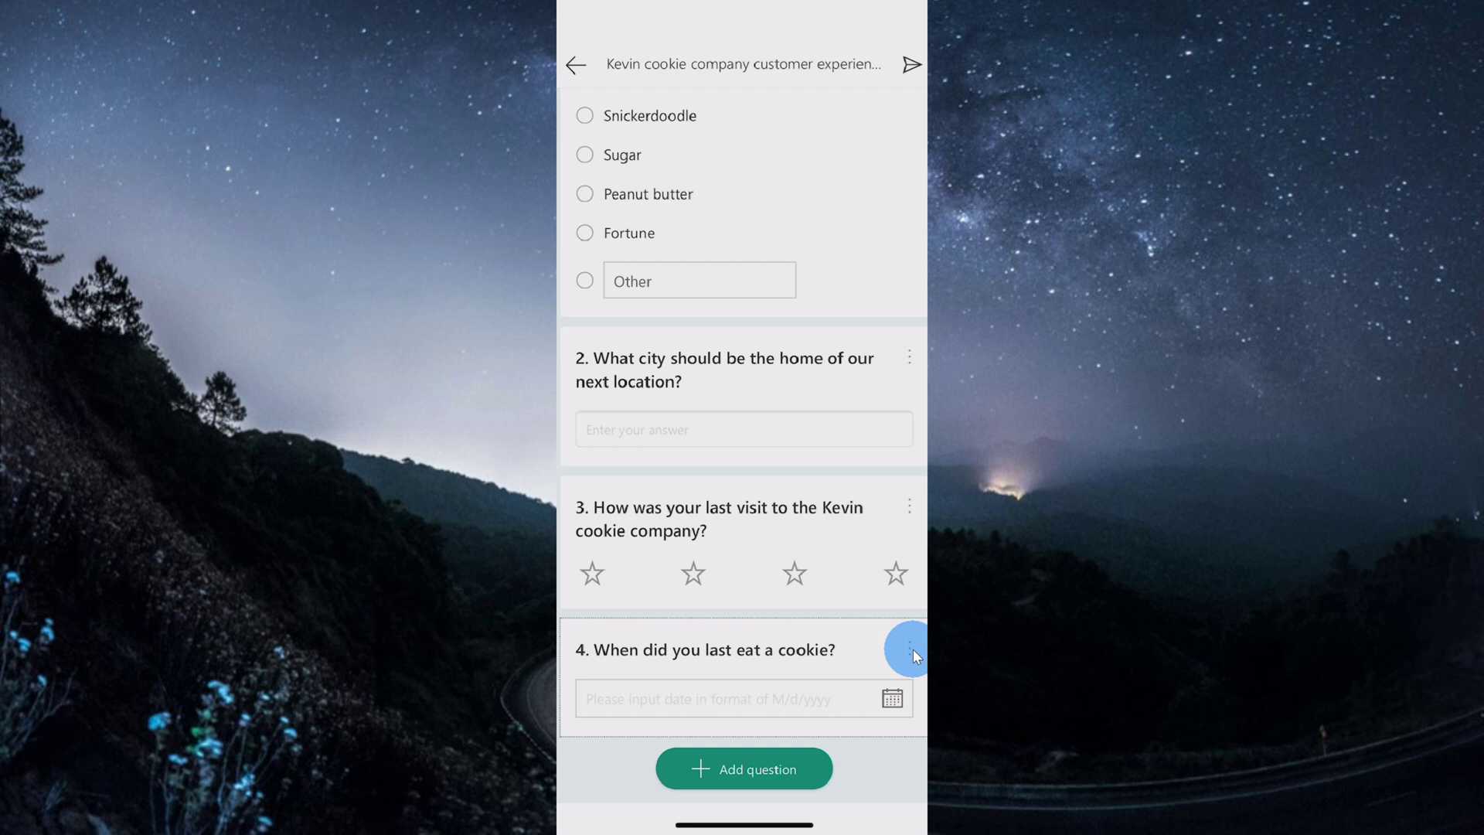
click(910, 649)
click(913, 667)
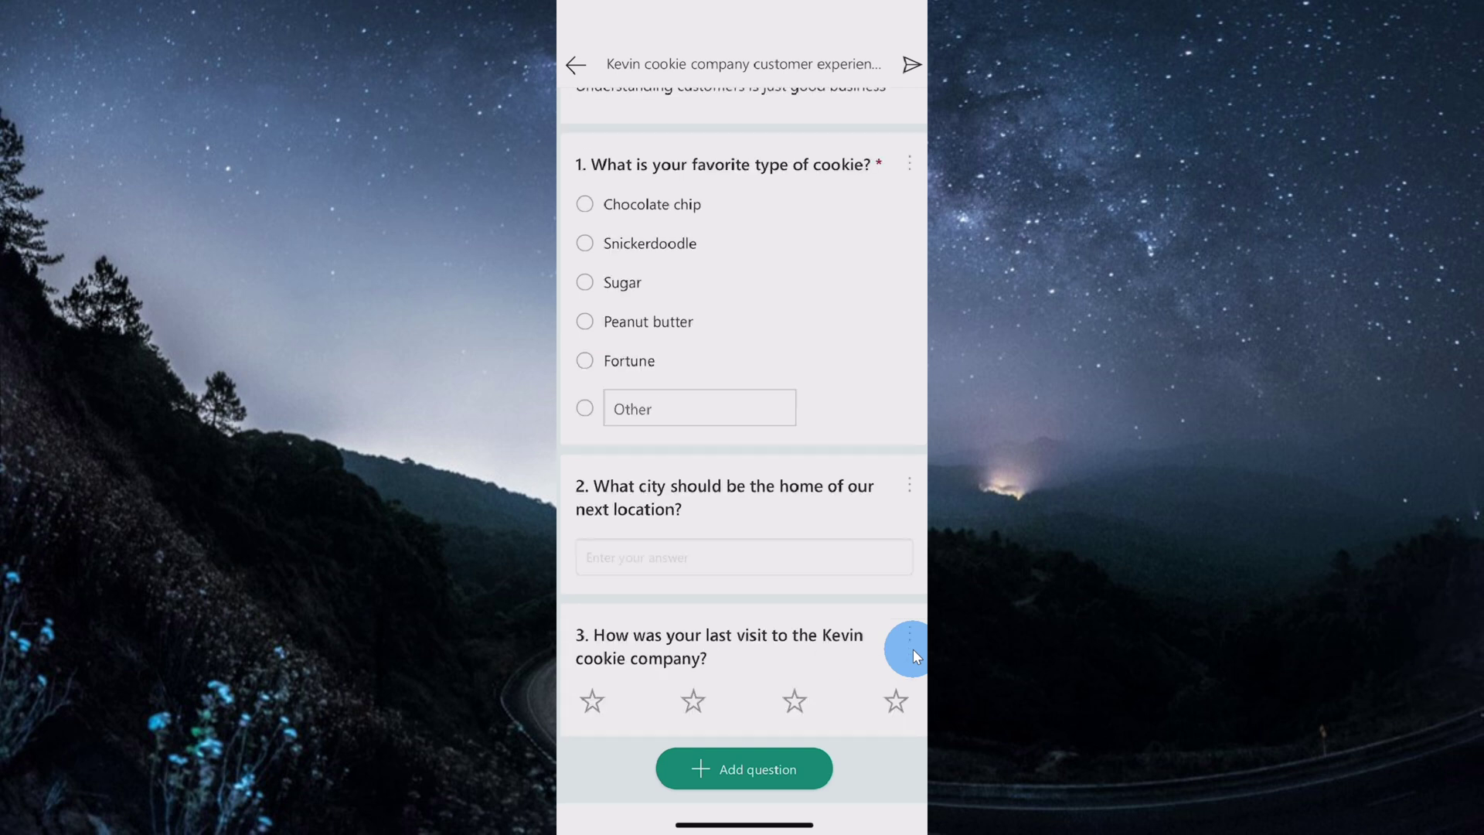
Scroll back to the top and open the Send and collect responses sheet
scroll(821, 553, up, 3)
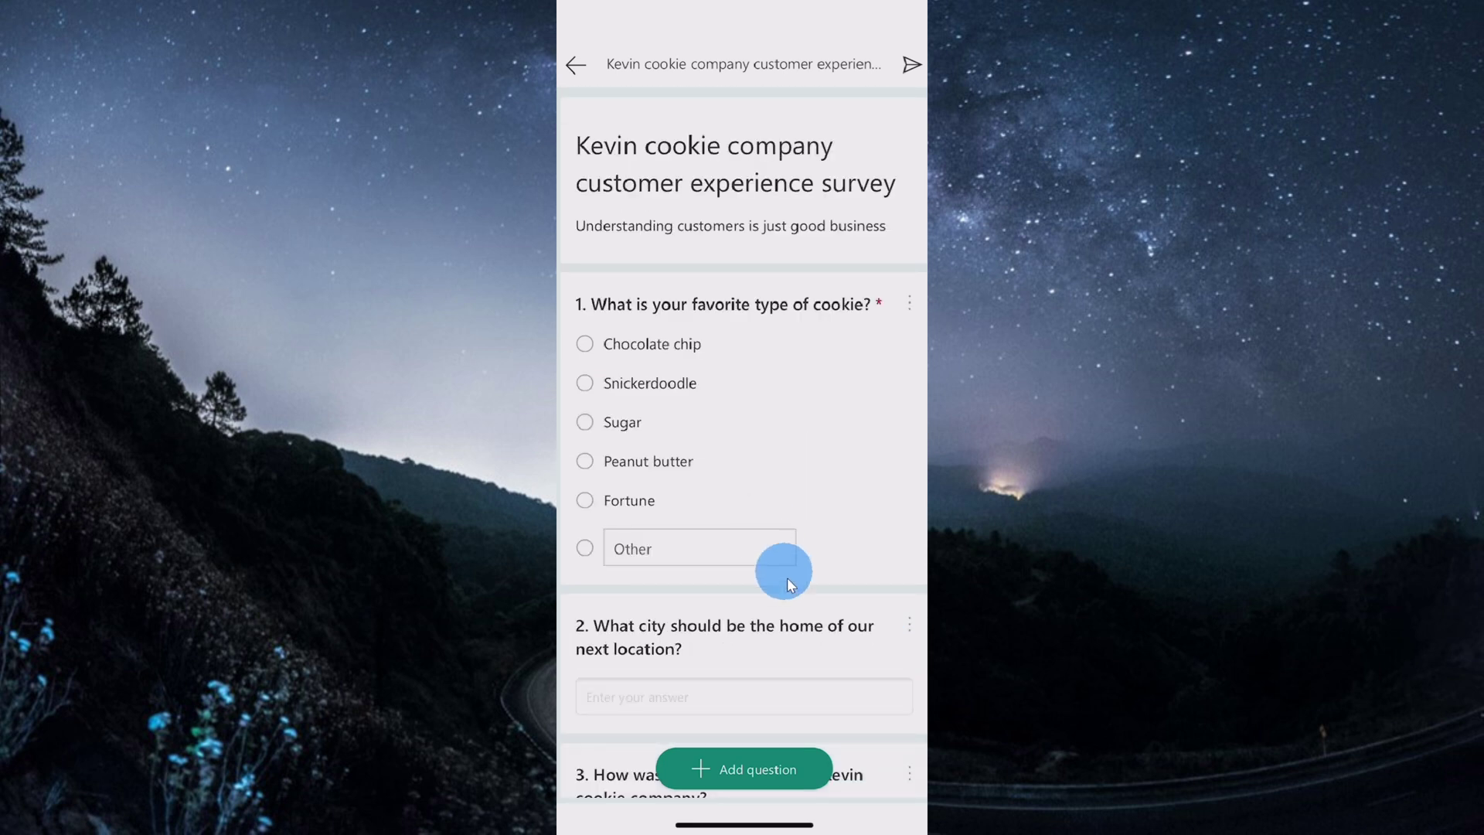
scroll(782, 570, down, 3)
scroll(855, 298, up, 3)
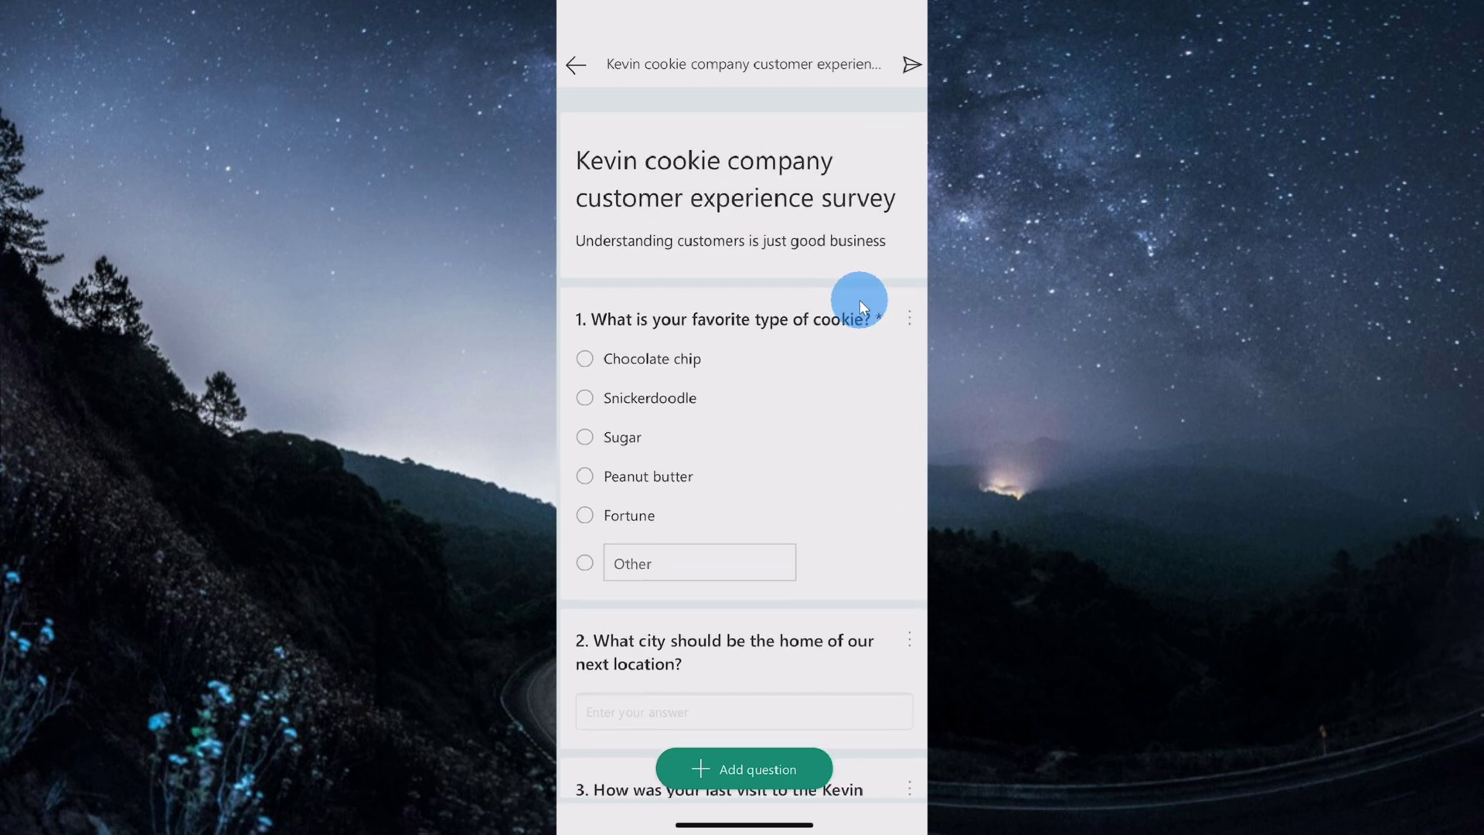
scroll(781, 517, down, 3)
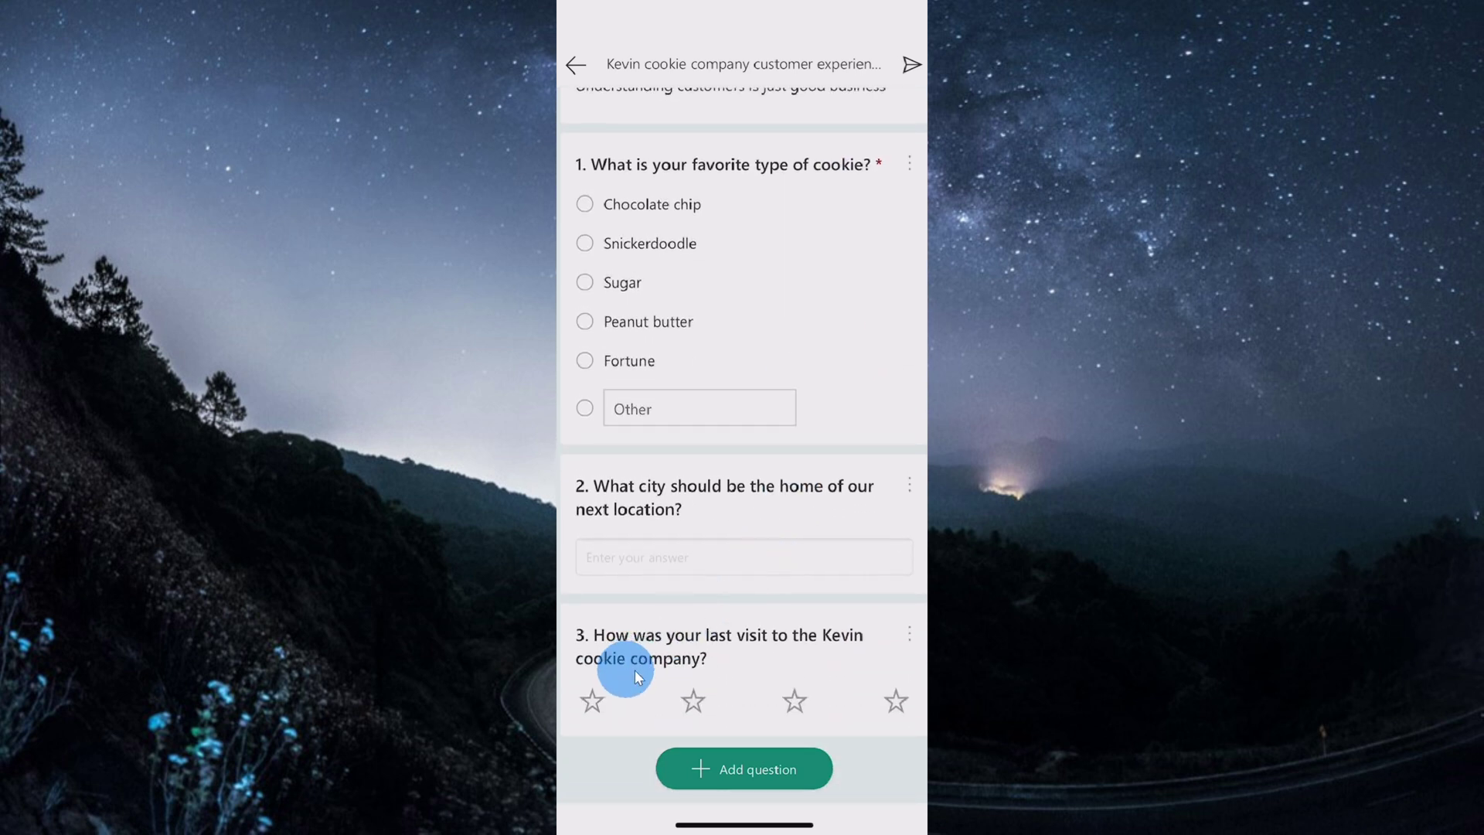
scroll(782, 660, up, 3)
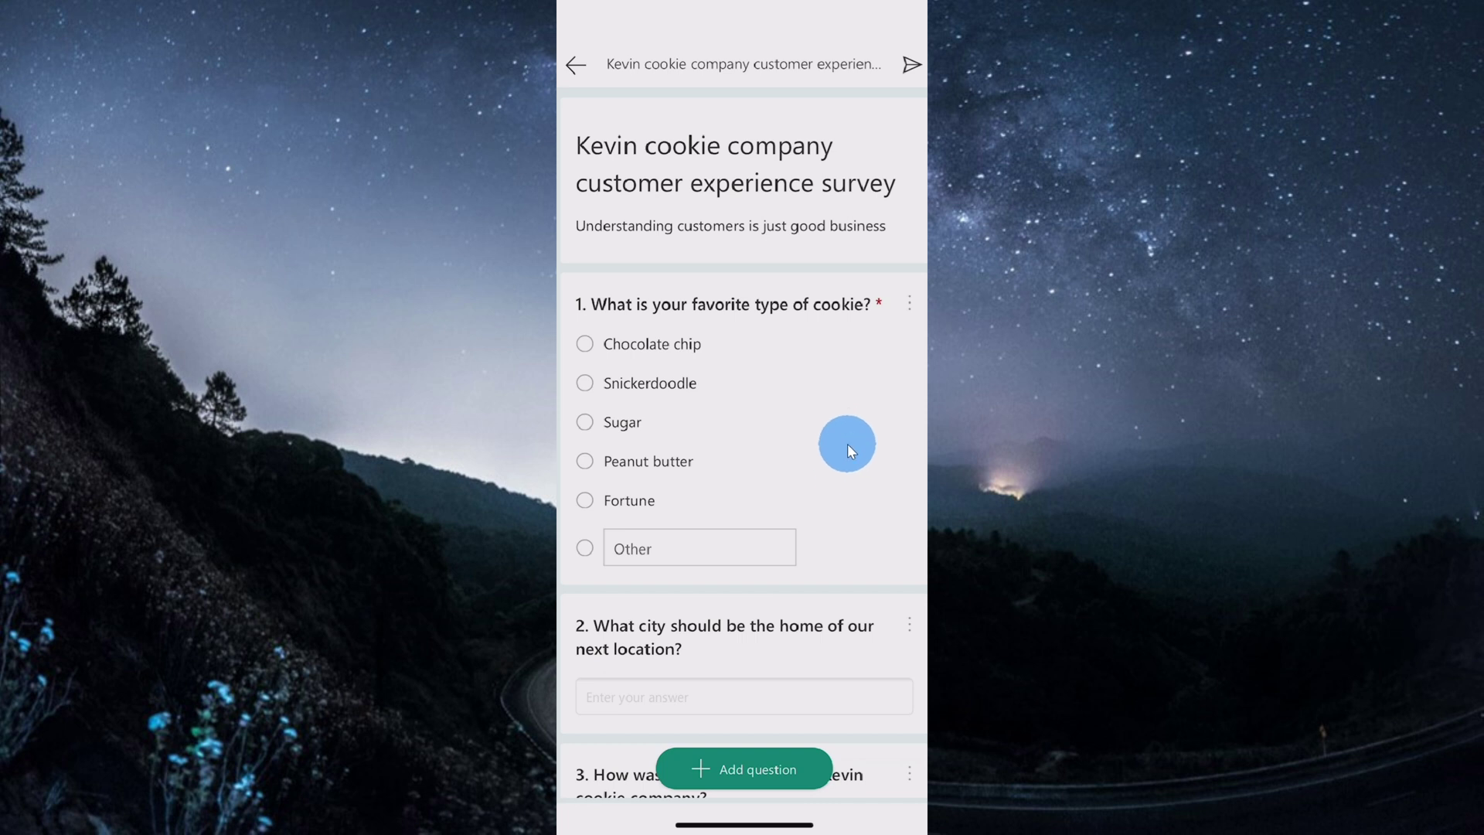
click(905, 69)
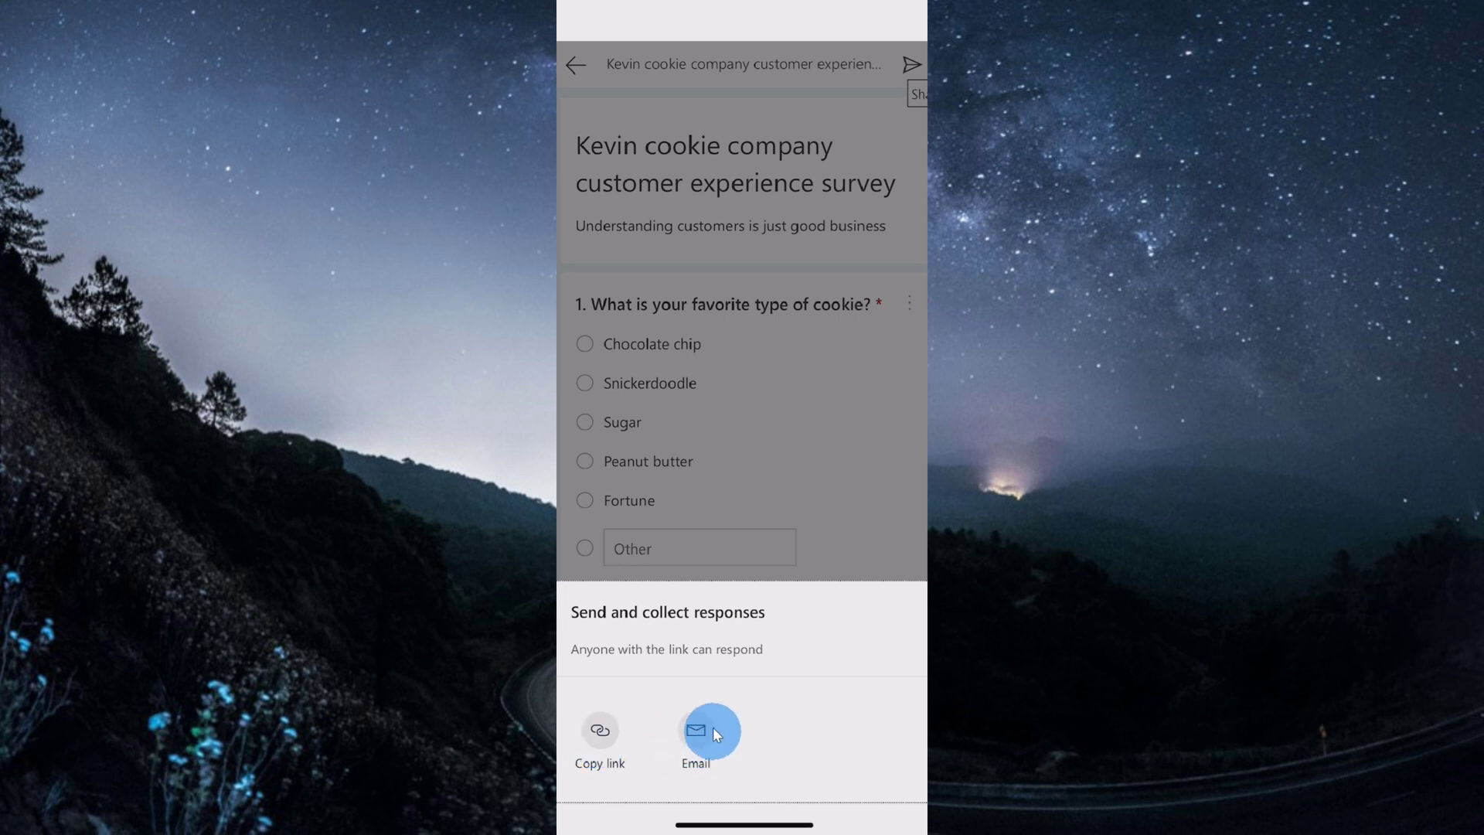
Copy the survey's response link from the Send and collect responses sheet
click(595, 734)
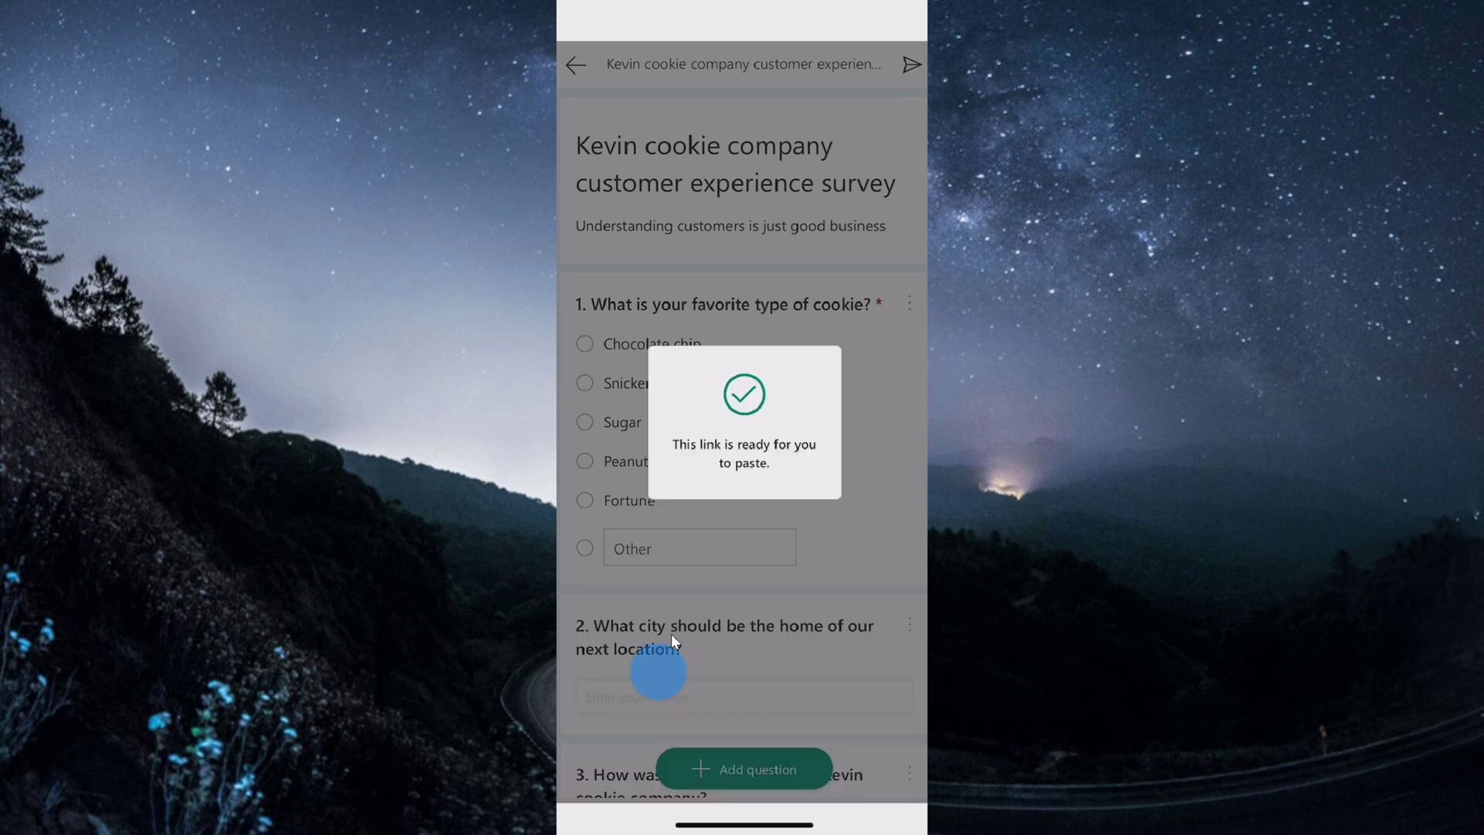